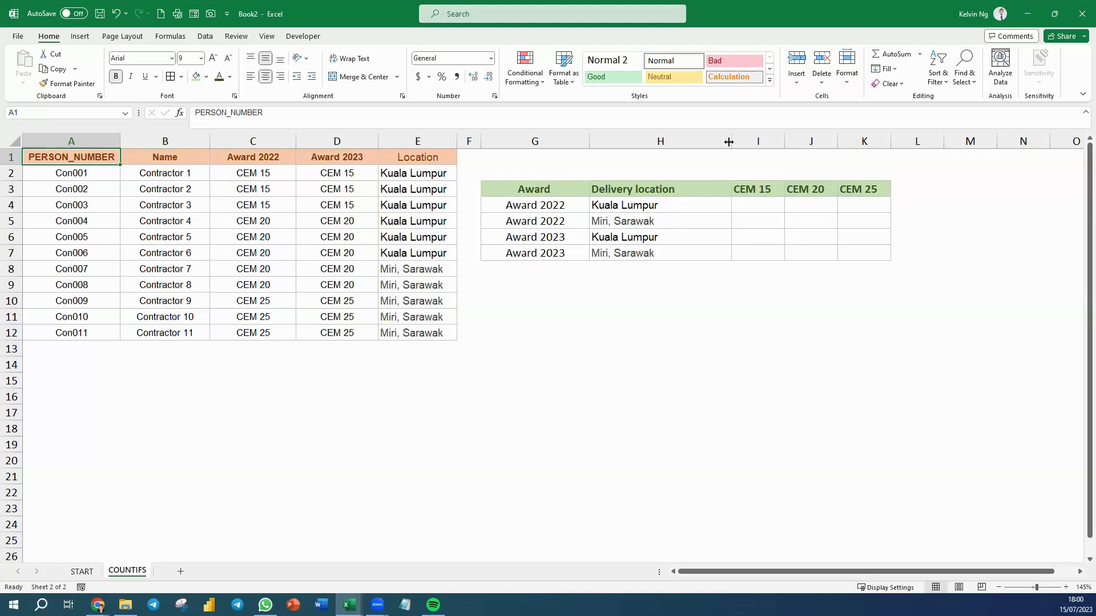
Step: Narrow column H to fit its heading, and create named ranges from C1:E12 using only the top row as names
left_click_drag(731, 141, 689, 147)
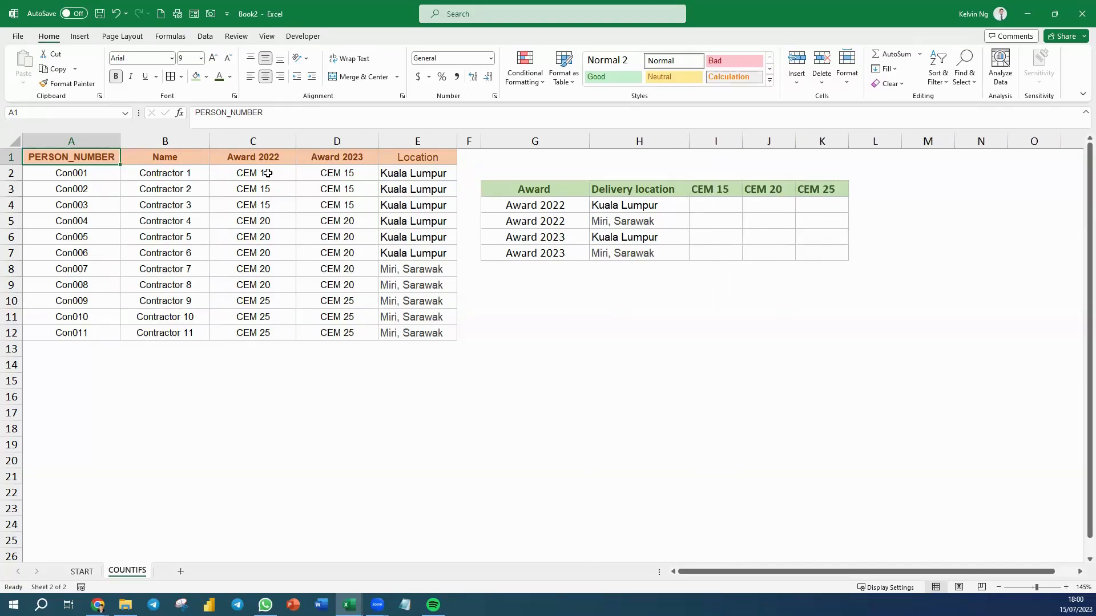
left_click_drag(267, 159, 424, 336)
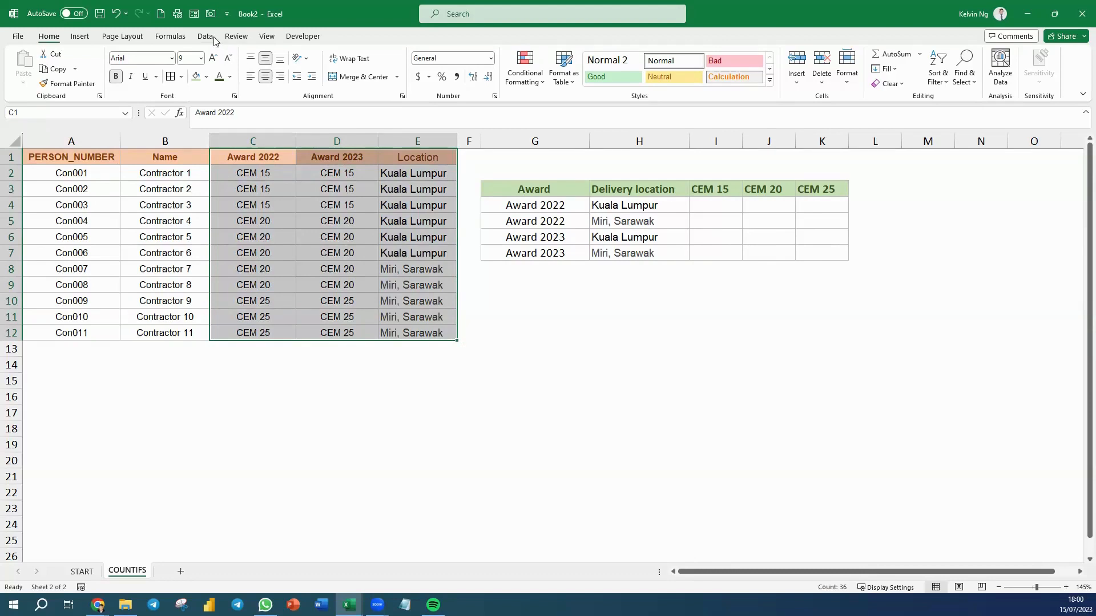
left_click(169, 37)
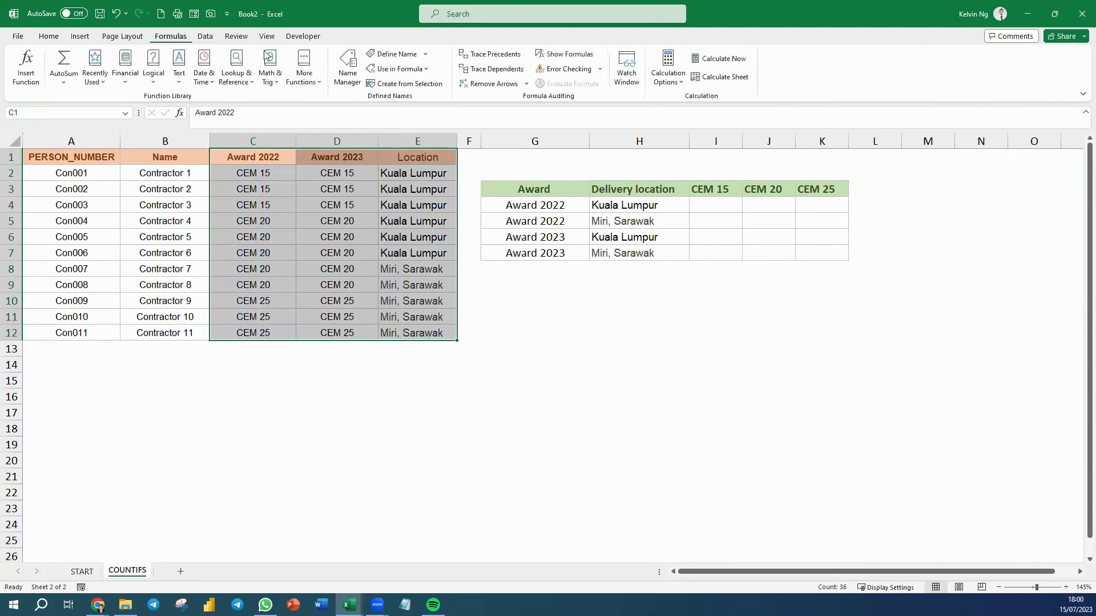
left_click(420, 86)
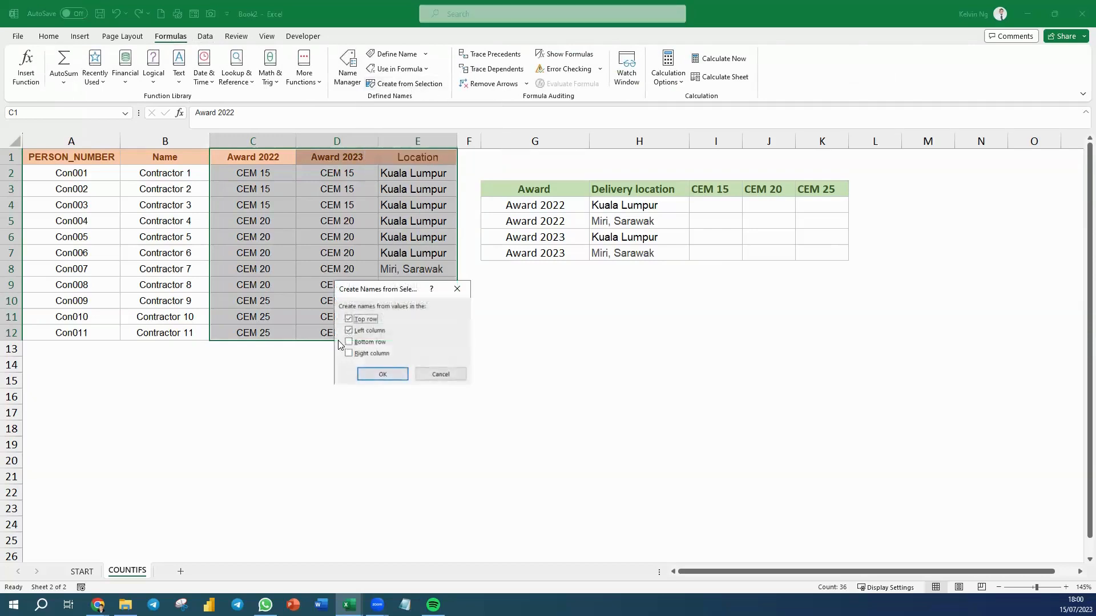
left_click(354, 331)
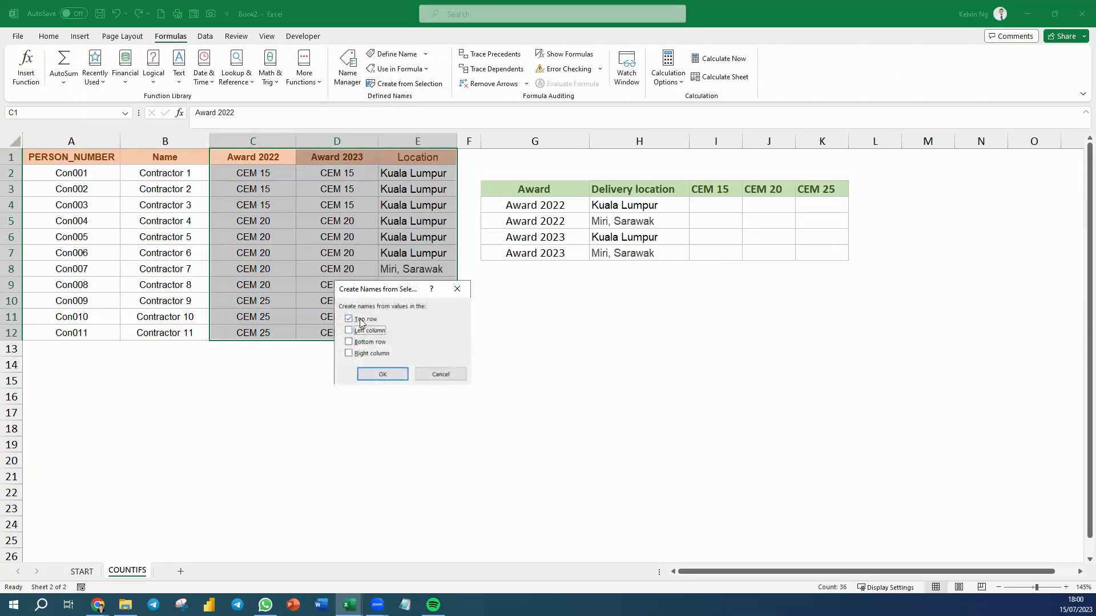
left_click(391, 374)
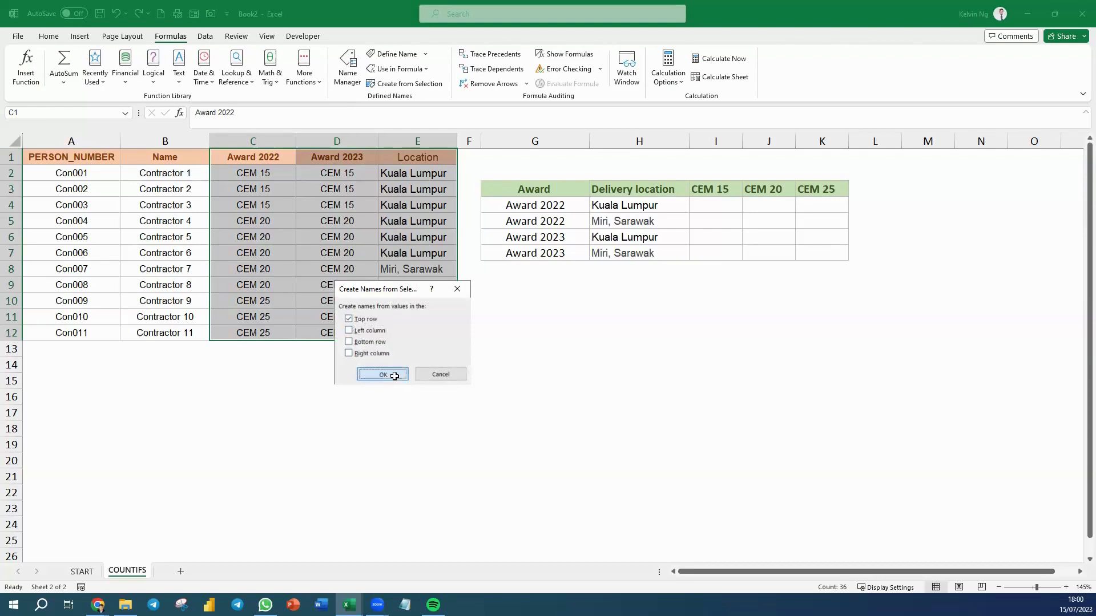
Step: Check which cells the named ranges Award_2022, Award_2023 and Location each cover
left_click(125, 113)
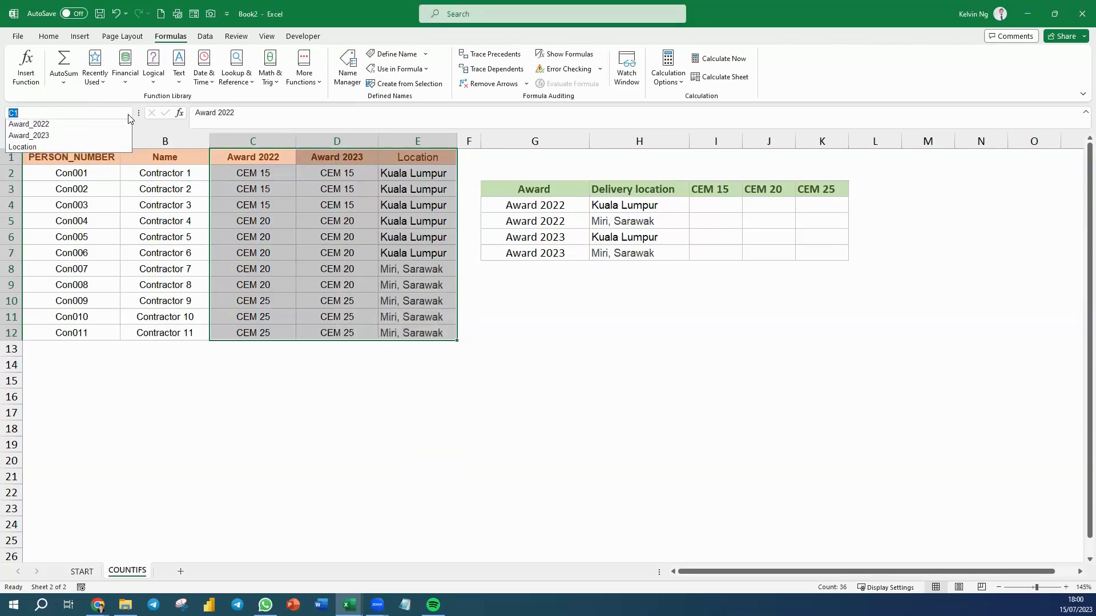
left_click(78, 129)
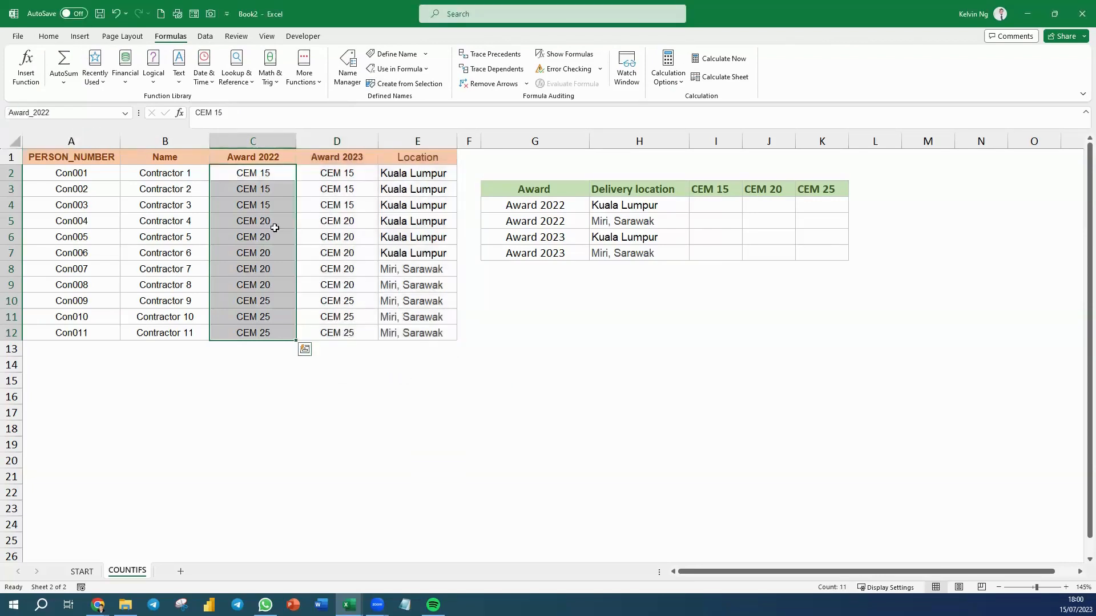
left_click(125, 113)
left_click(100, 142)
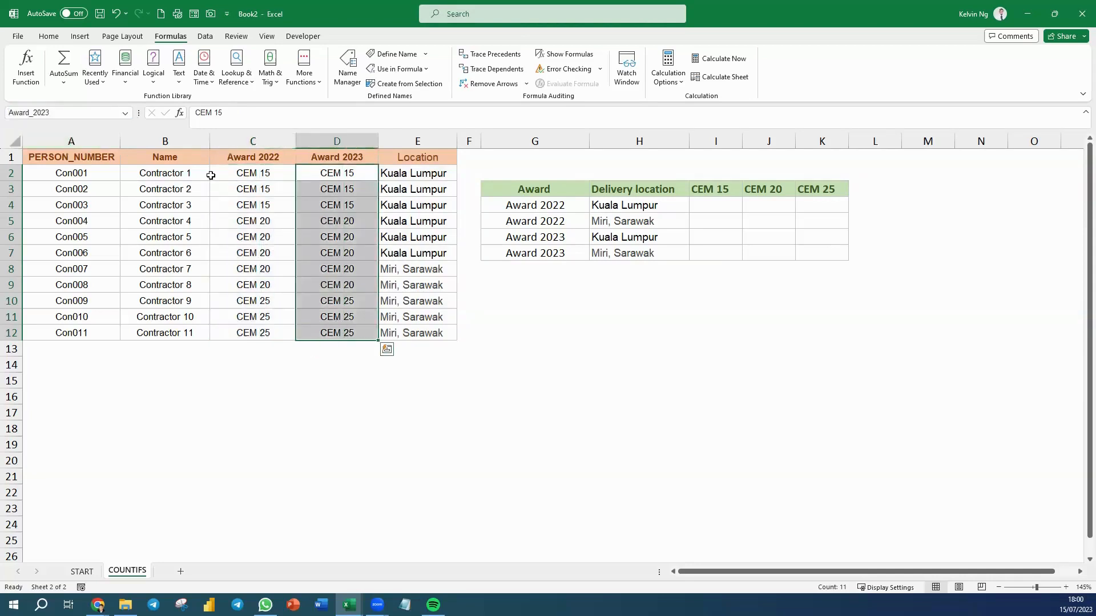
left_click(125, 113)
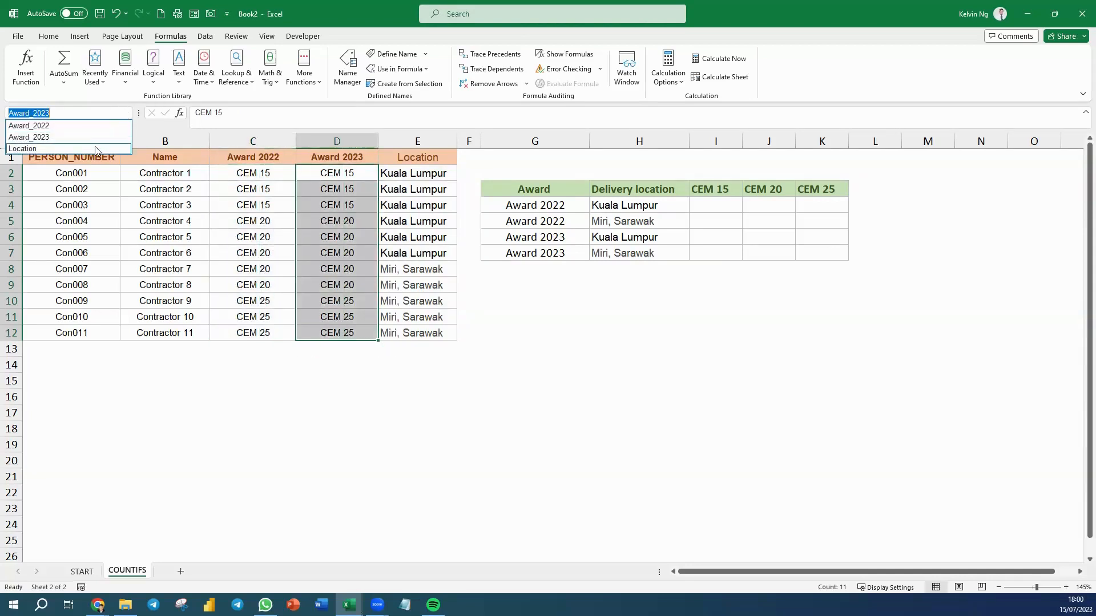
left_click(94, 153)
left_click(730, 312)
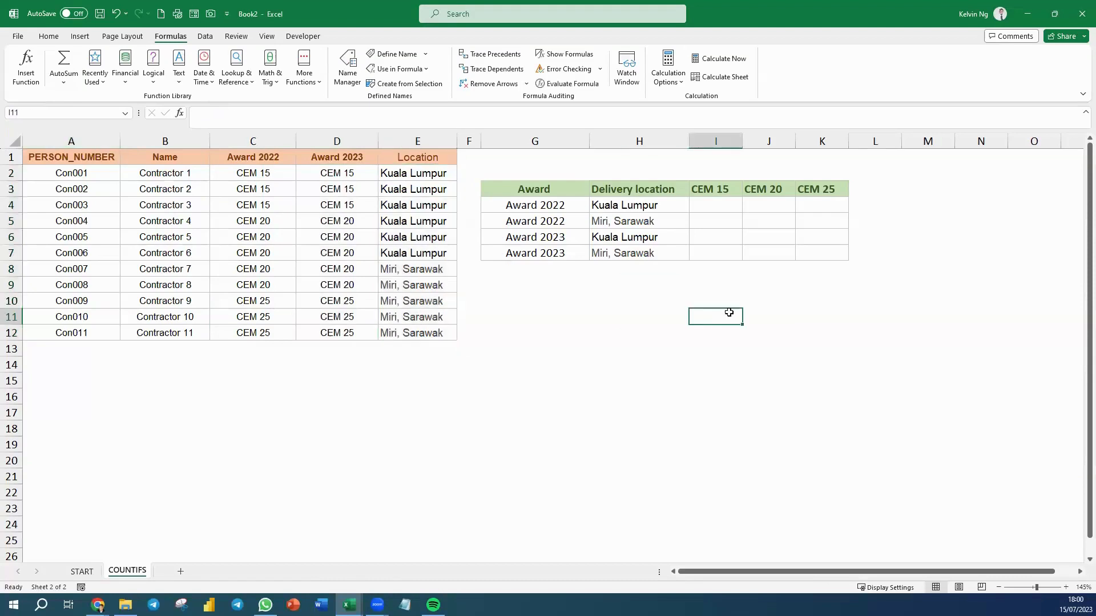
Step: Start a COUNTIFS formula in I4 with Location as the first criteria range and H$4 as its criterion
left_click(714, 209)
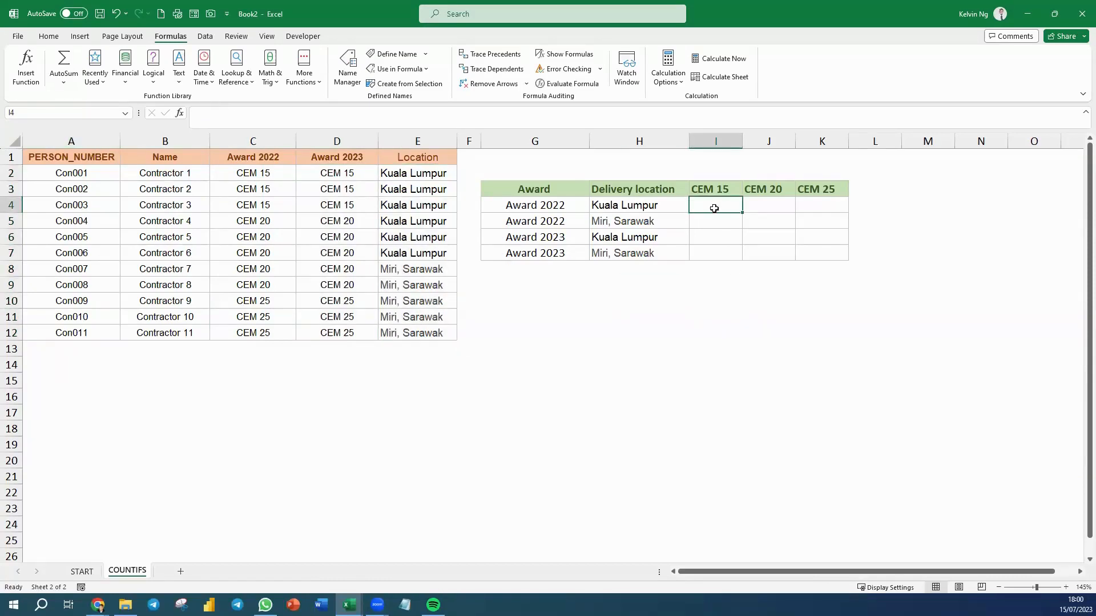
type("=COUNTI")
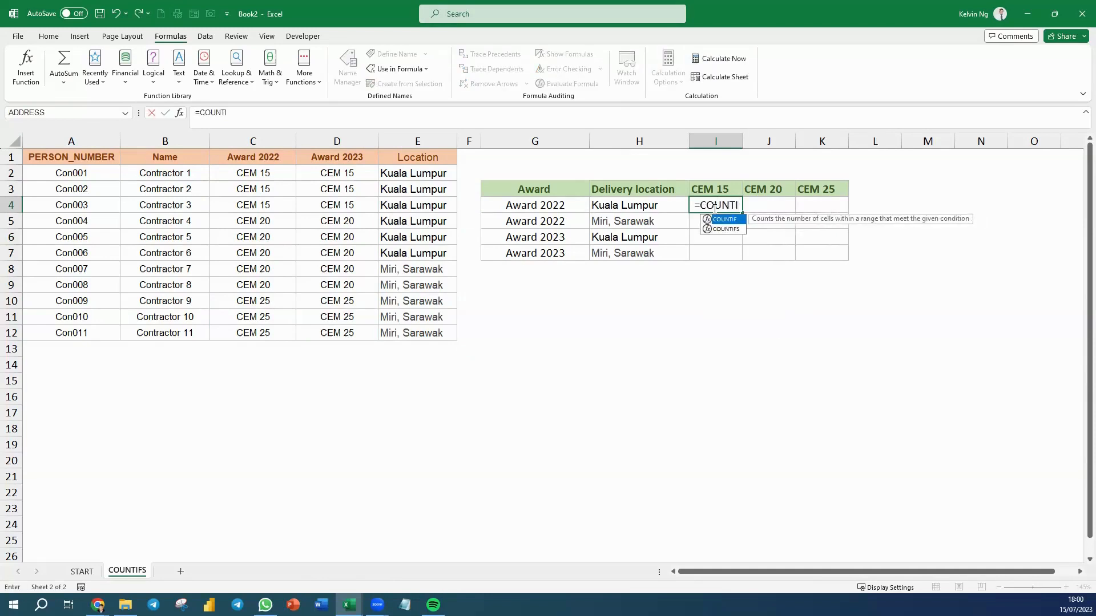
key("Down")
key("Tab")
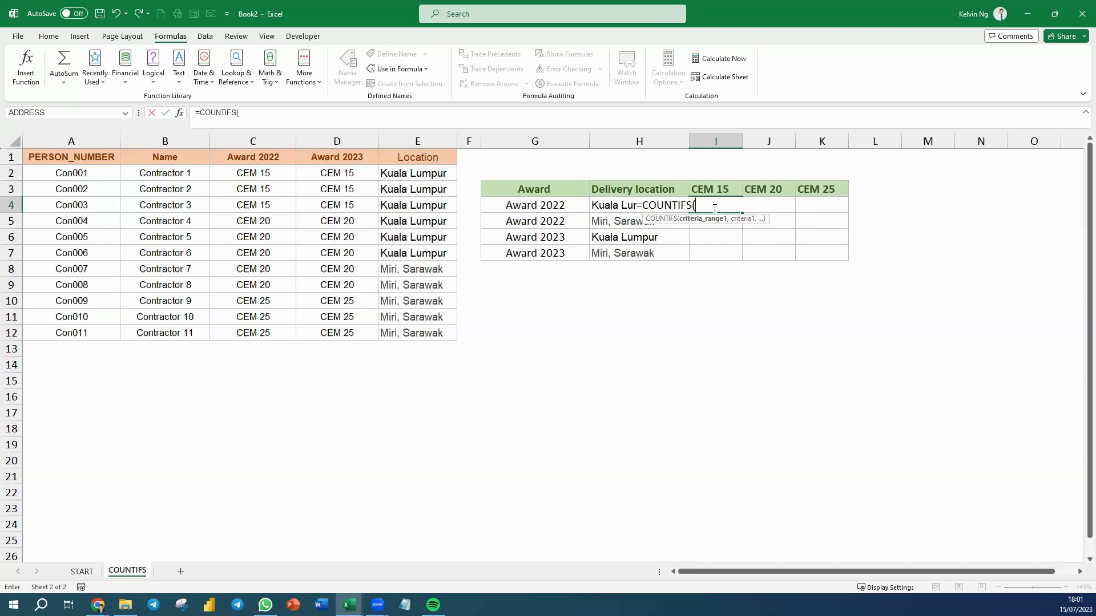
type("LOCA")
key("Tab")
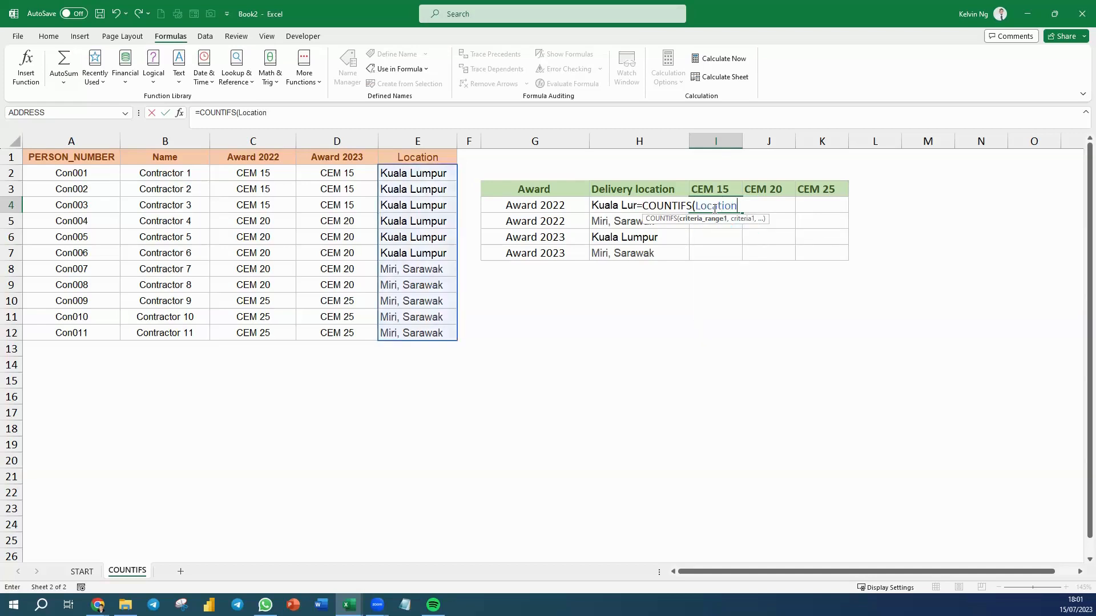
type(",")
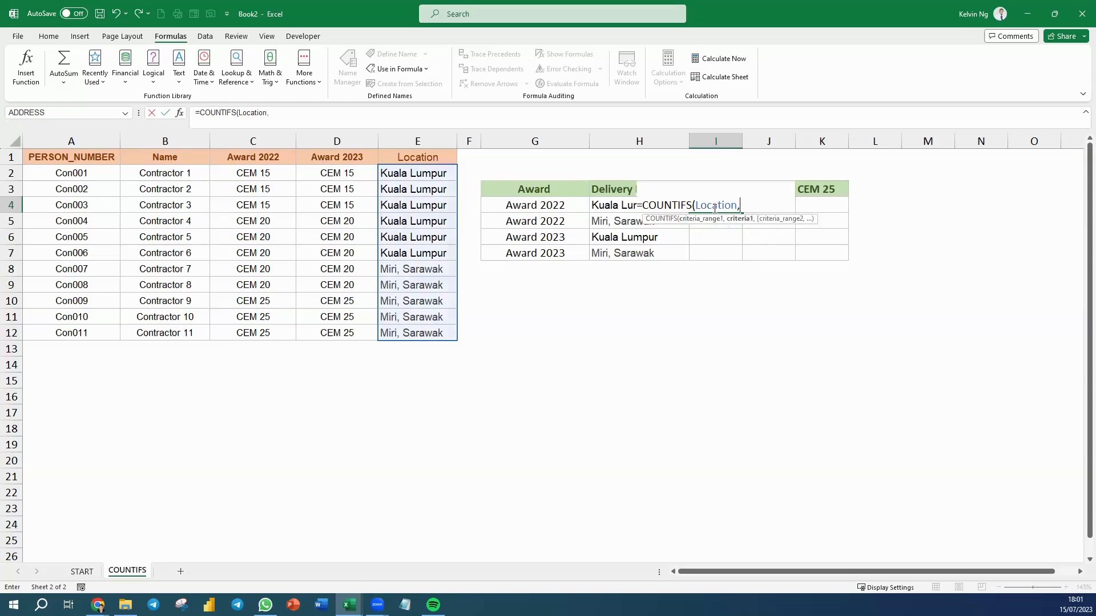
left_click(600, 205)
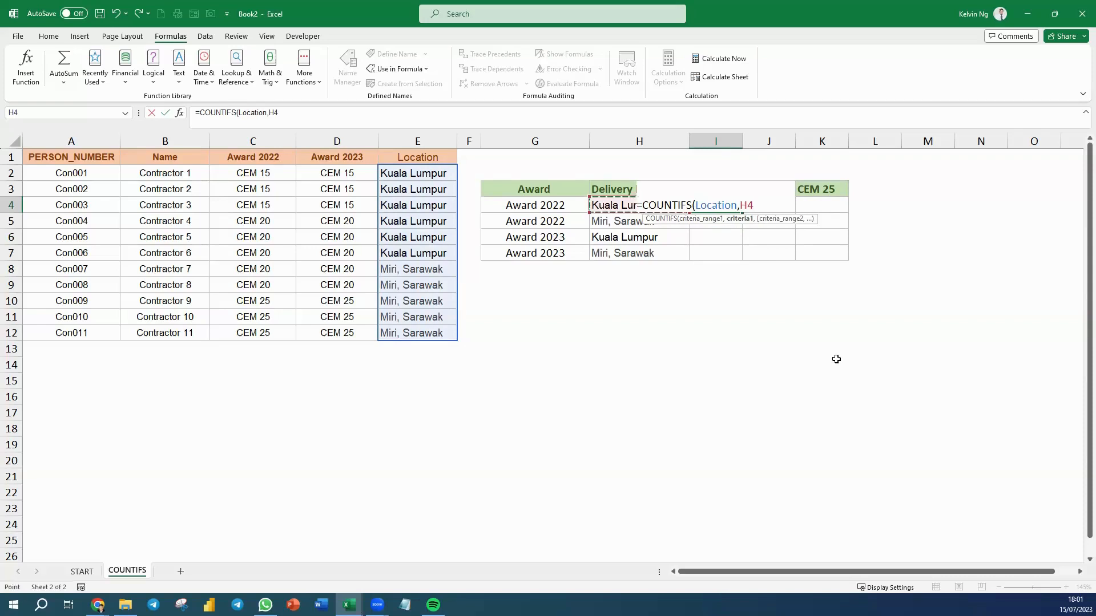
key("F4")
key("F4")
type(",")
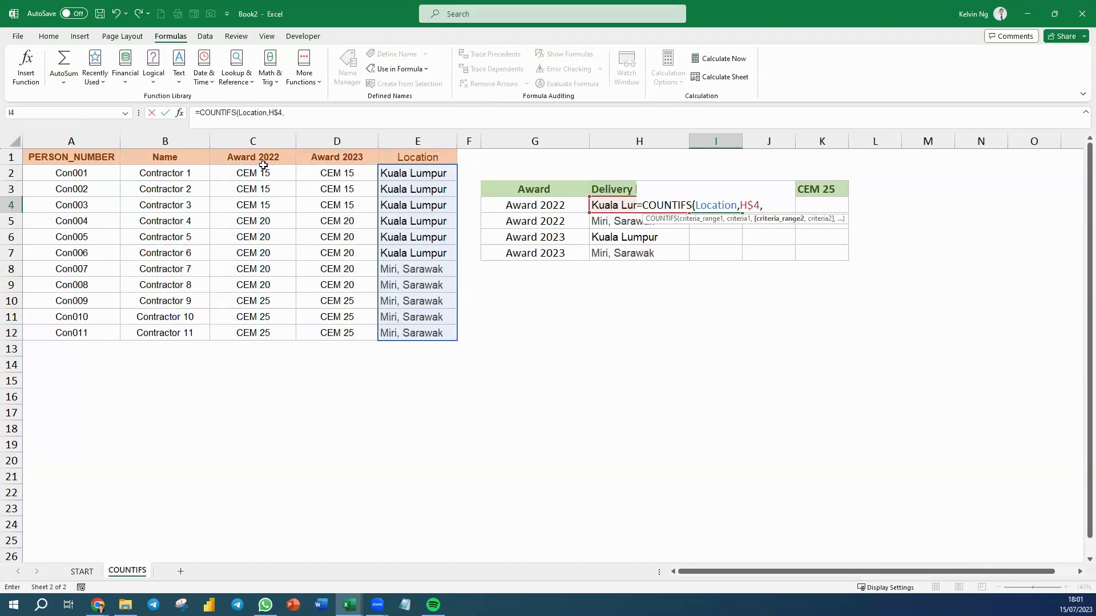
Step: Add INDIRECT(SUBSTITUTE($G4," ","_")) as the second criteria range of the COUNTIFS formula in I4
type("INDIRECT(")
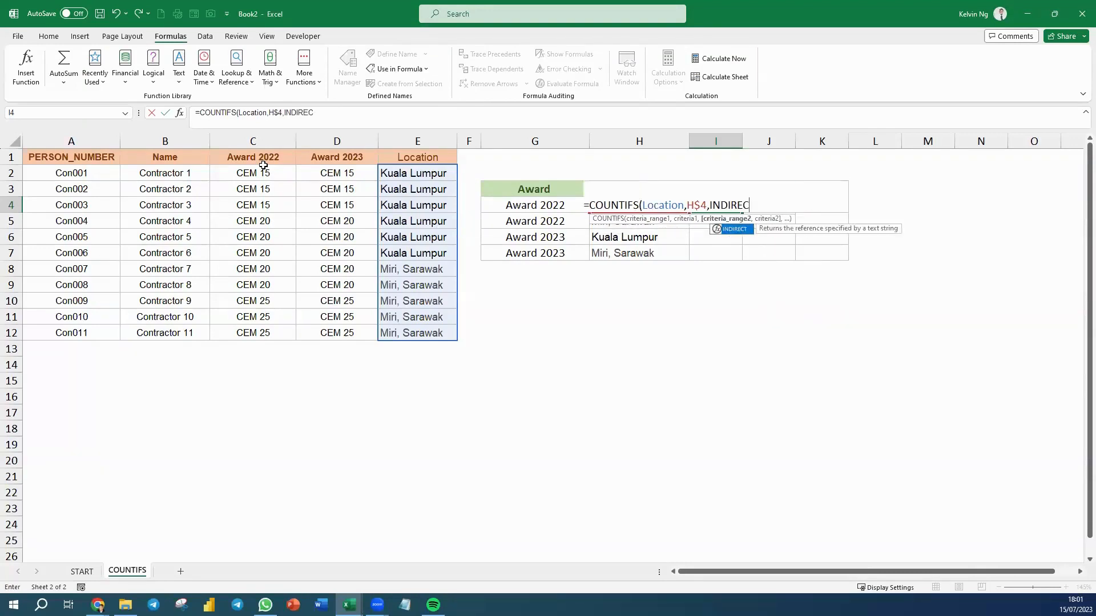
type("SUBST")
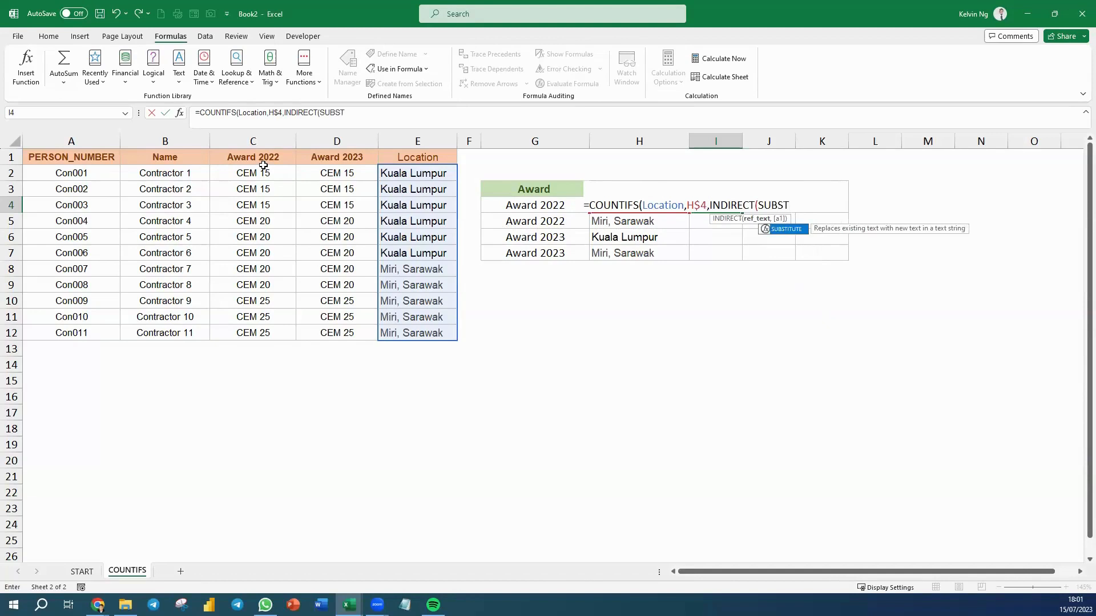
key("Tab")
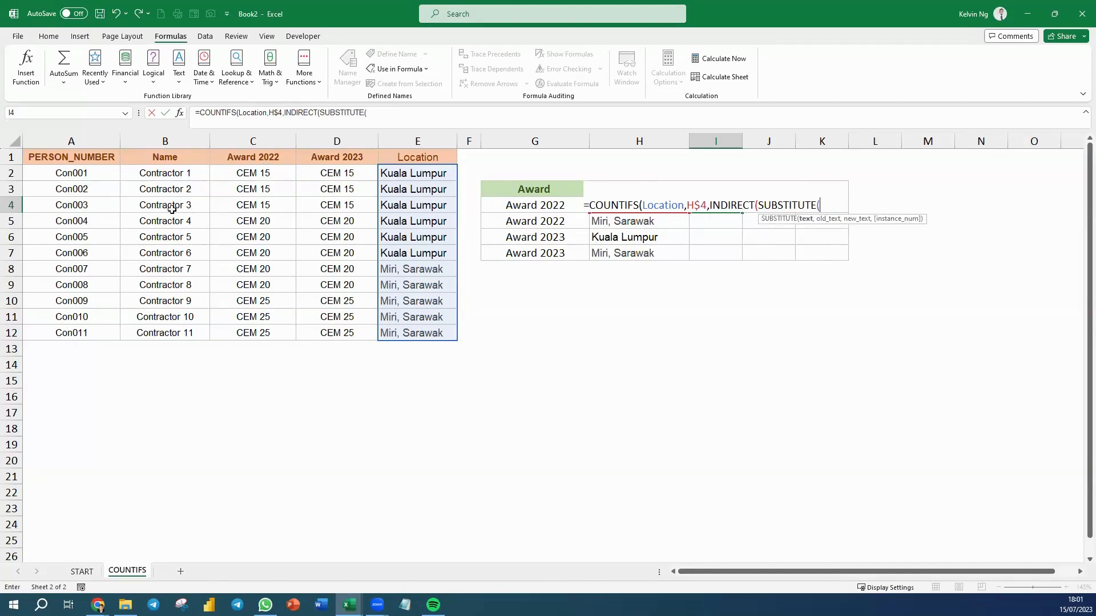
left_click(523, 207)
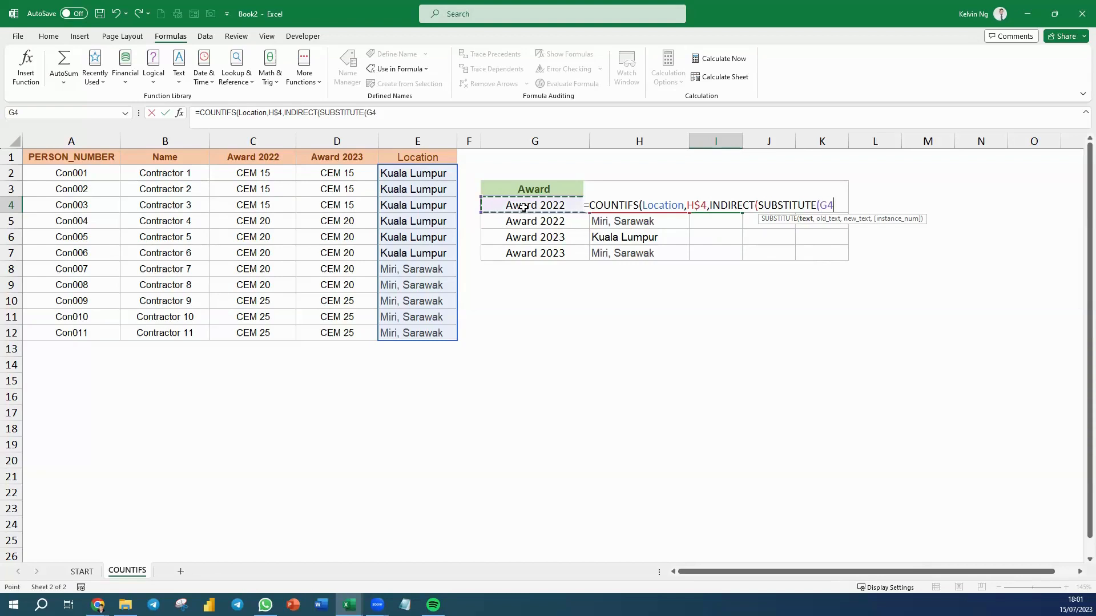
key("F4")
key("F4")
key("F4")
type(",")
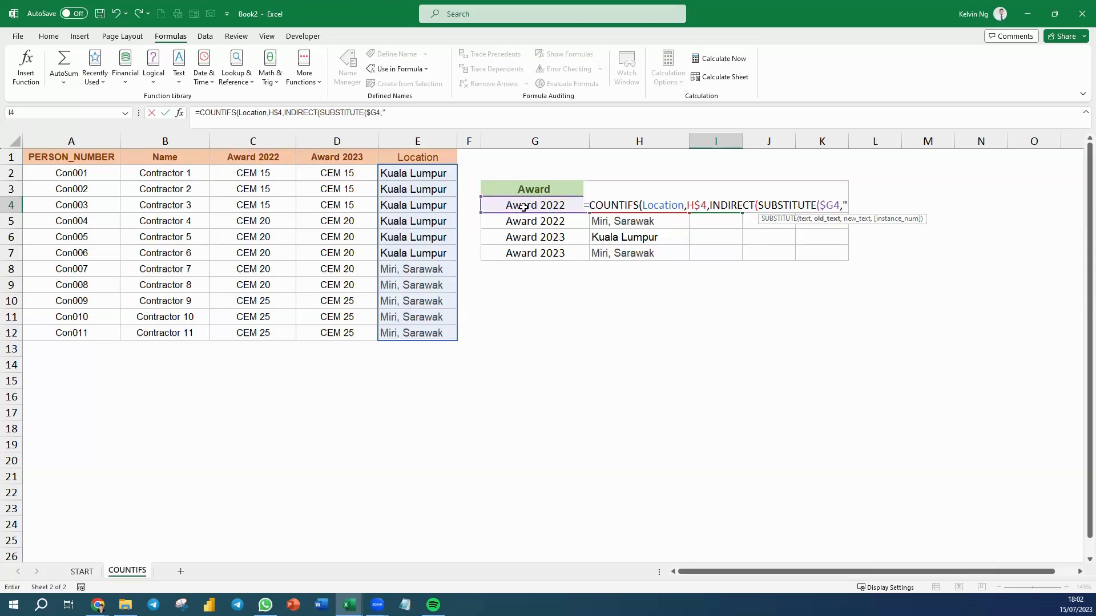
type("\" ")
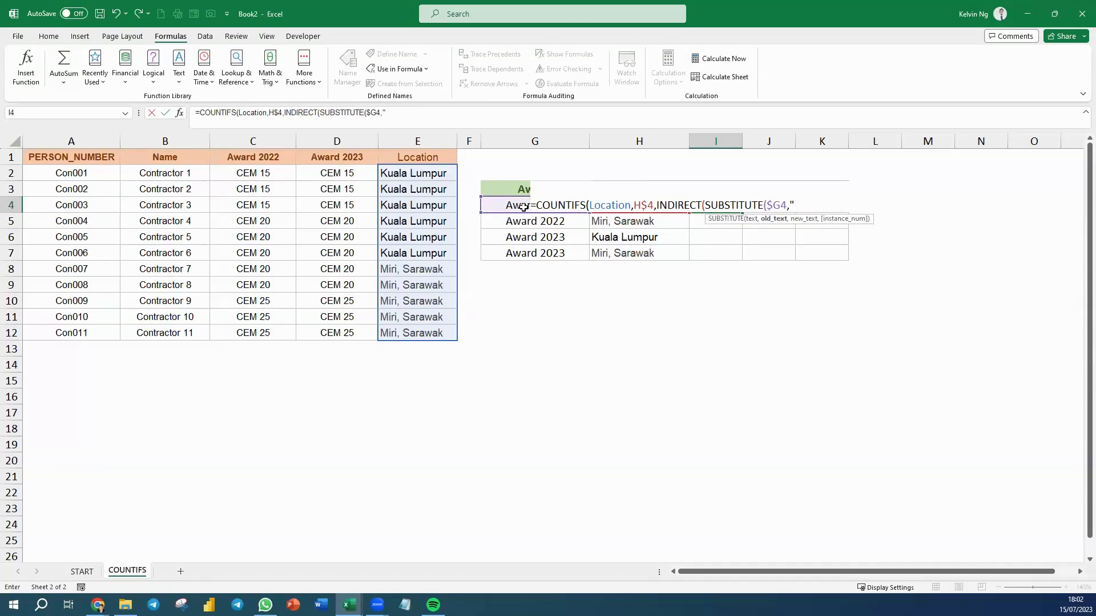
type("\",\"_\")")
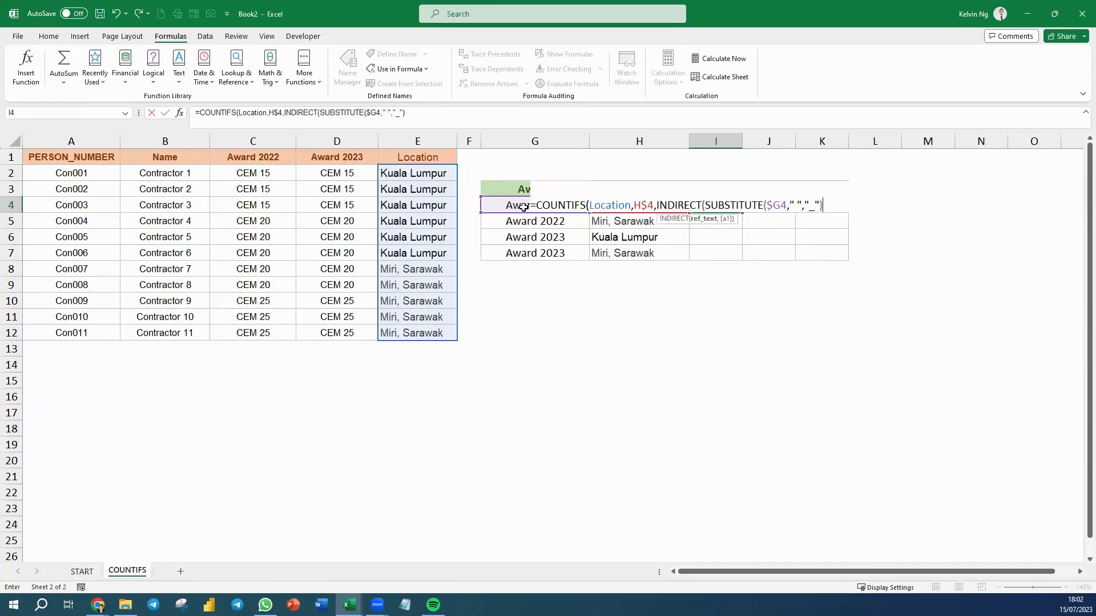
type(").")
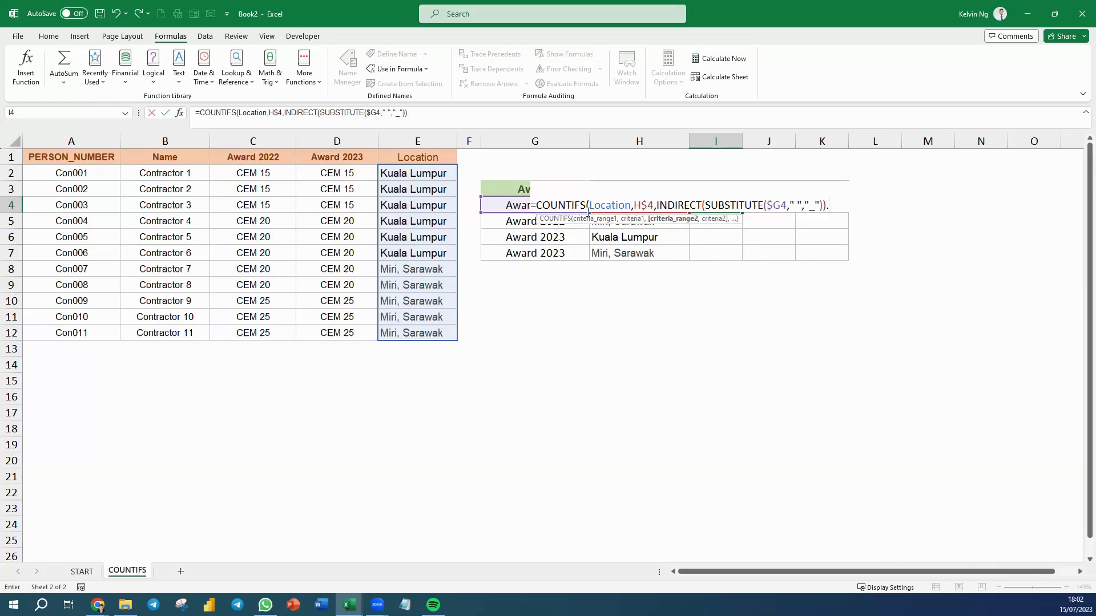
Step: Add I$3 as the second criterion, close the COUNTIFS formula and try to enter it in I4
key("Up")
key("F4")
key("F4")
type(")")
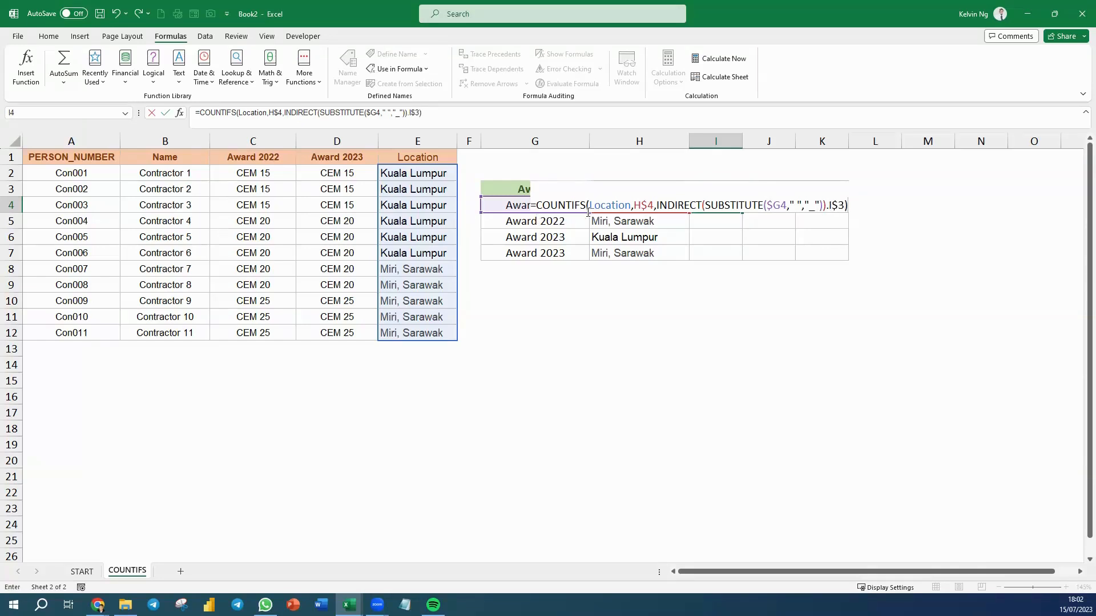
key("Return")
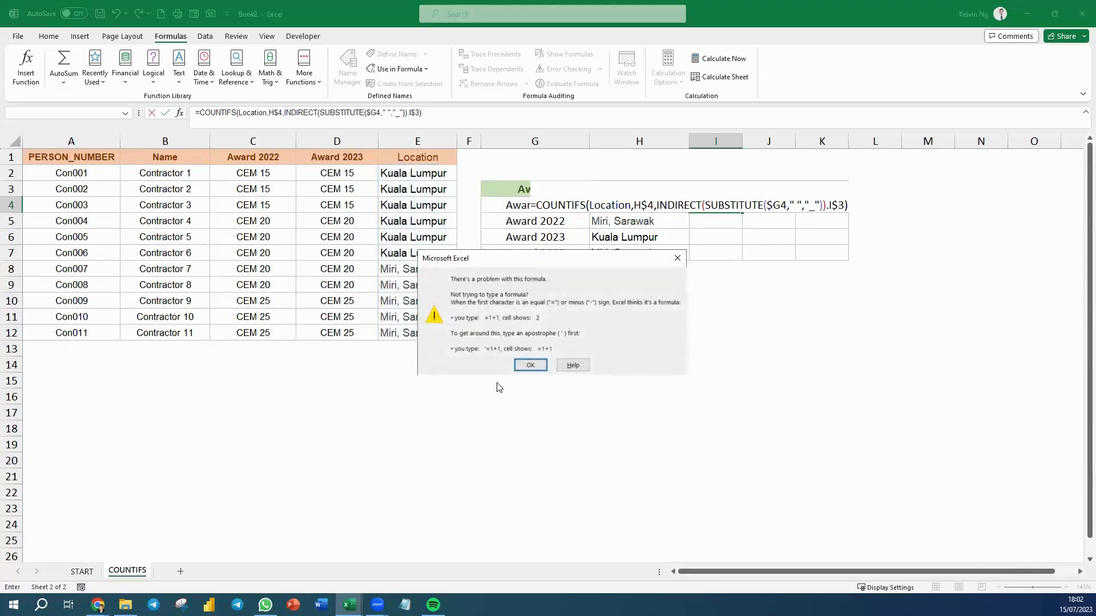
Step: Replace the period before I$3 with a comma and enter the corrected COUNTIFS formula in I4
left_click(529, 365)
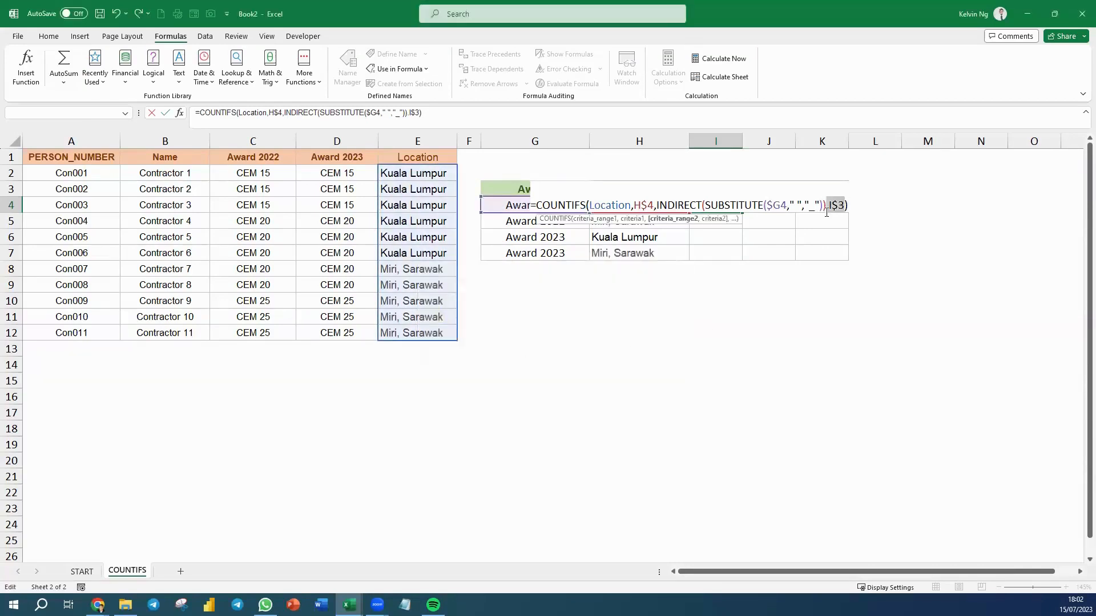
left_click_drag(827, 205, 833, 206)
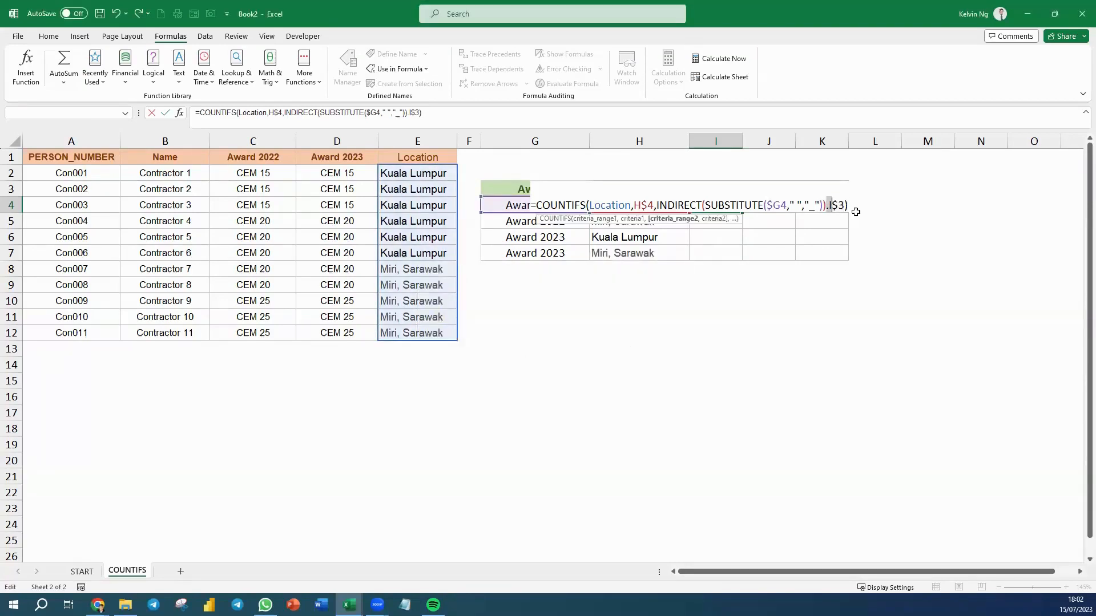
left_click(827, 206)
key("Delete")
type(",")
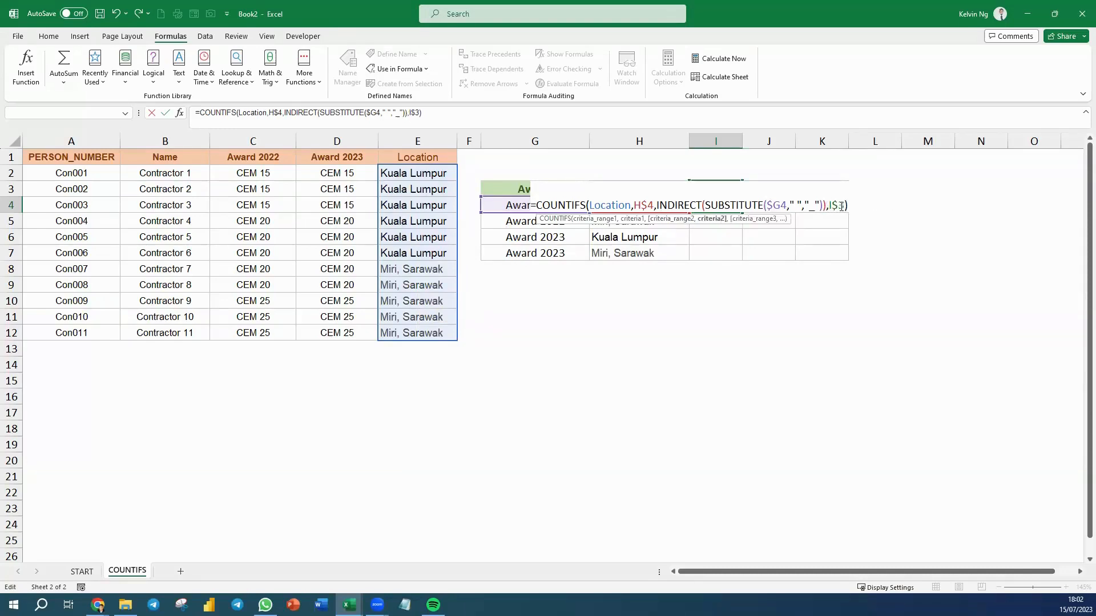
key("Return")
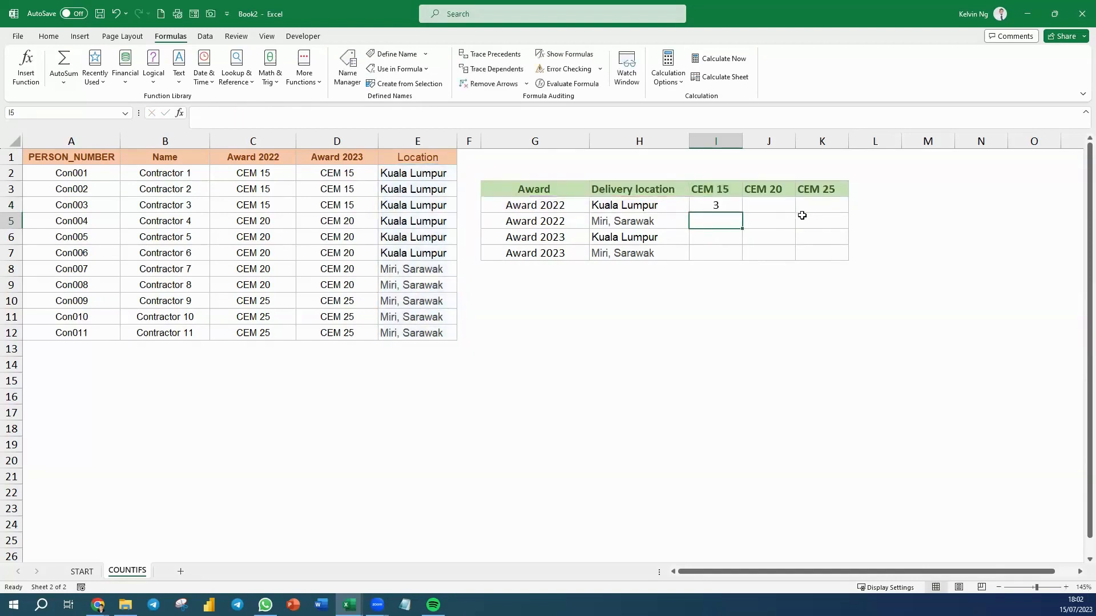
Step: Enter a FORMULATEXT formula in I2 that shows the formula of cell I4
left_click(739, 208)
left_click(733, 175)
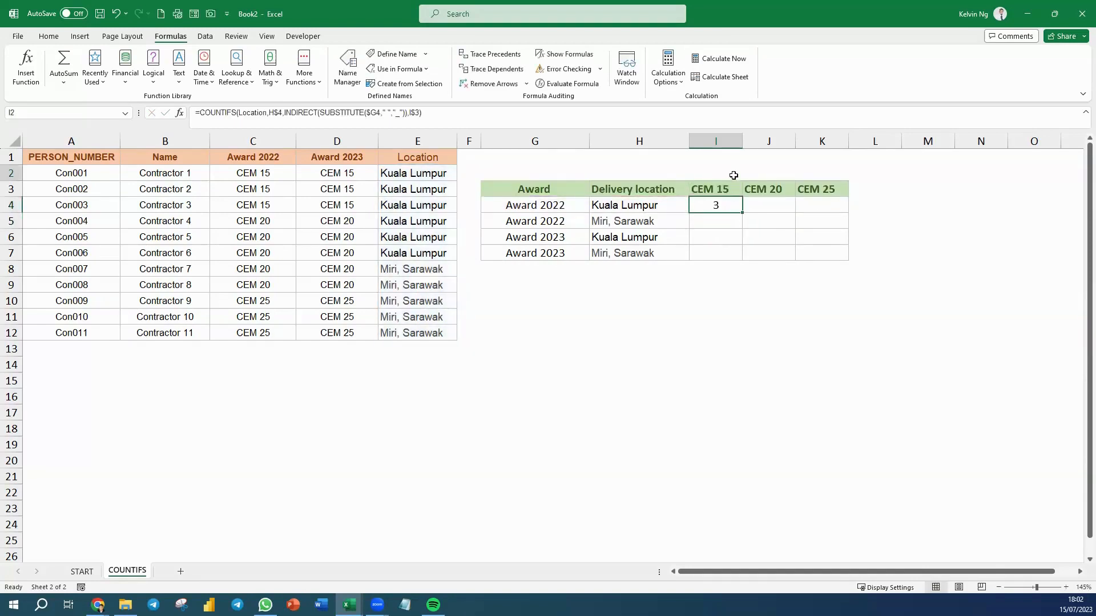
type("=FORM")
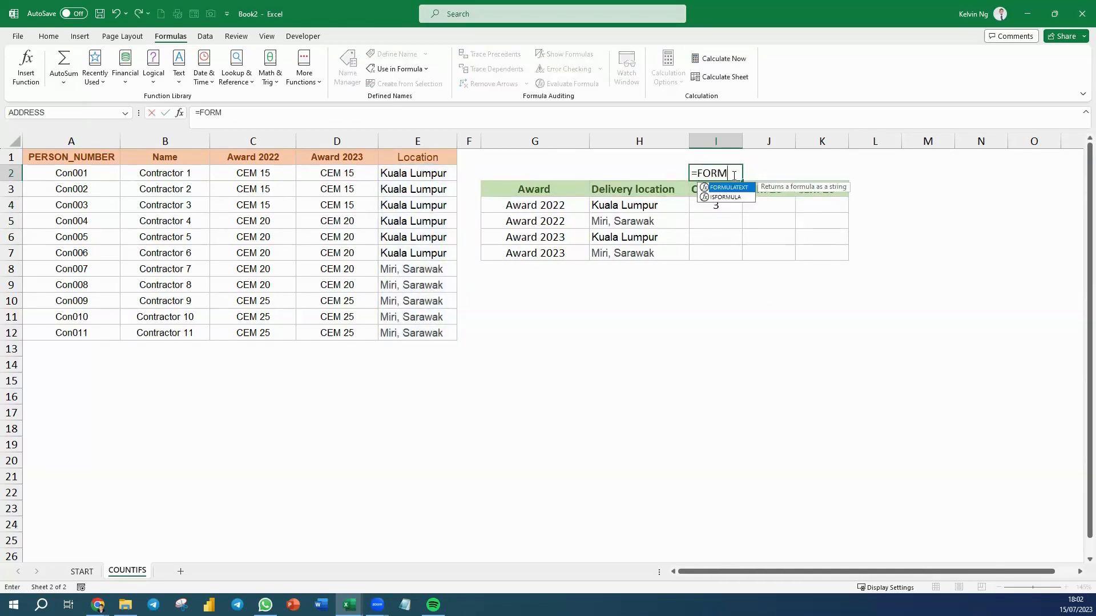
key("Tab")
left_click(724, 206)
key("Return")
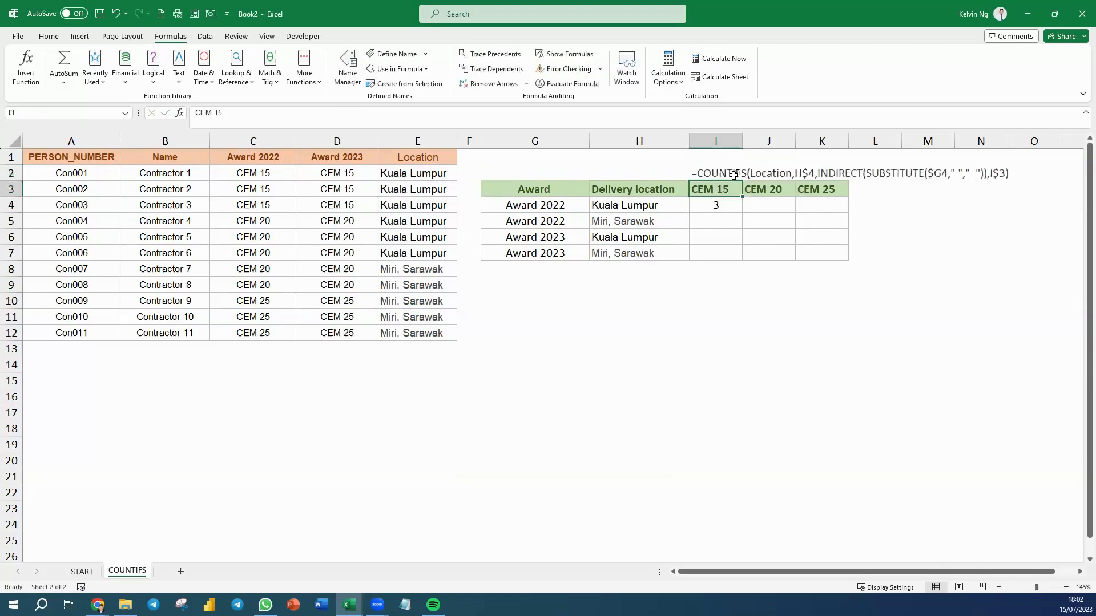
Step: Center the formula text in cell I2 horizontally
left_click(728, 173)
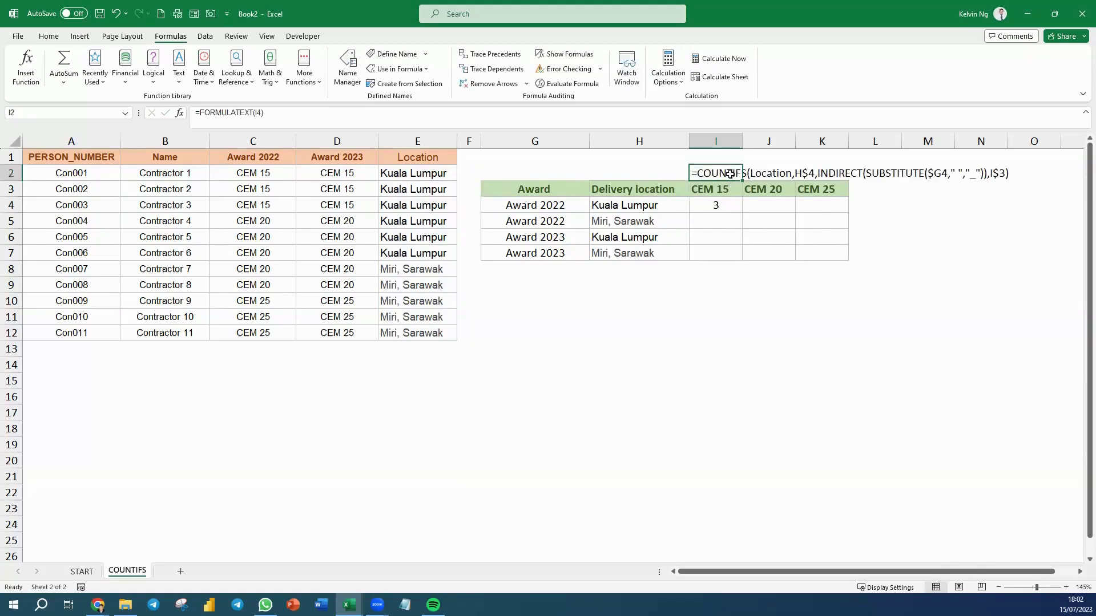
left_click(49, 36)
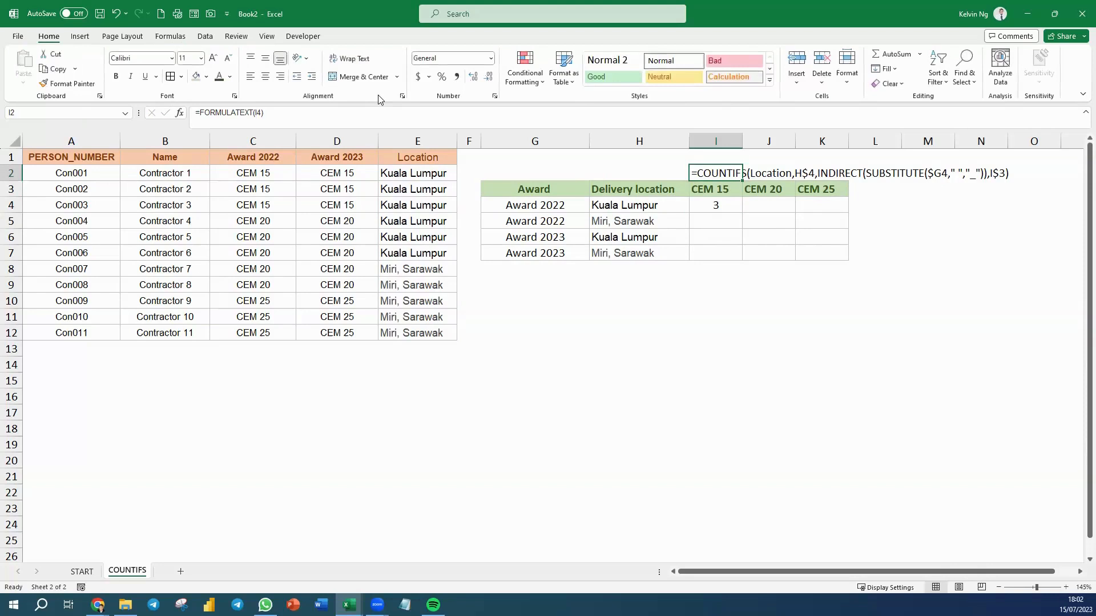
left_click(268, 77)
Step: Fill the COUNTIFS formula from I4 across to K4
left_click(721, 207)
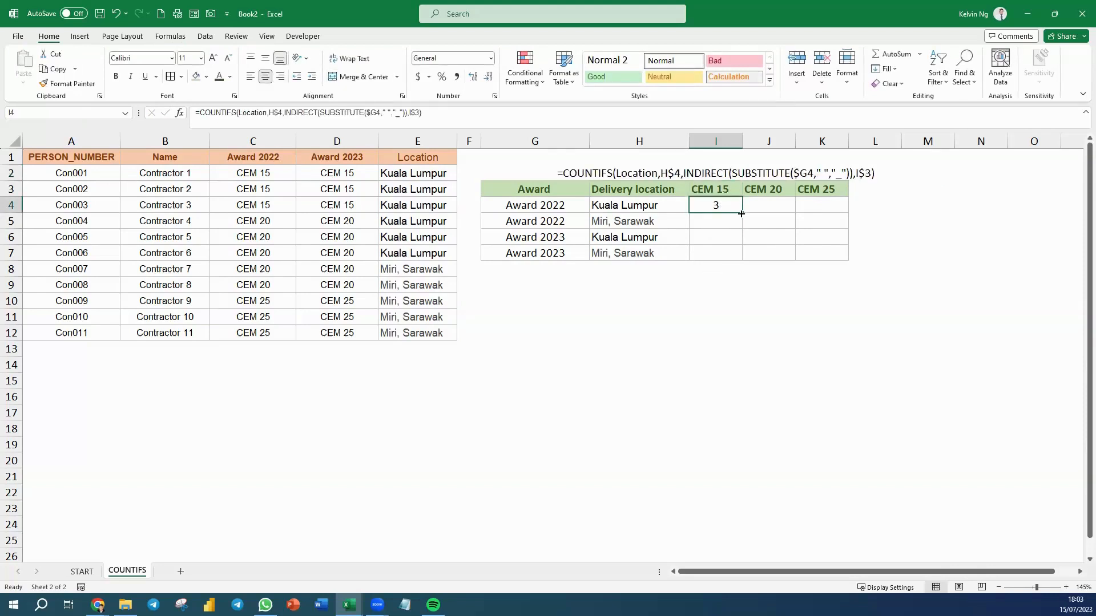
left_click_drag(742, 212, 844, 214)
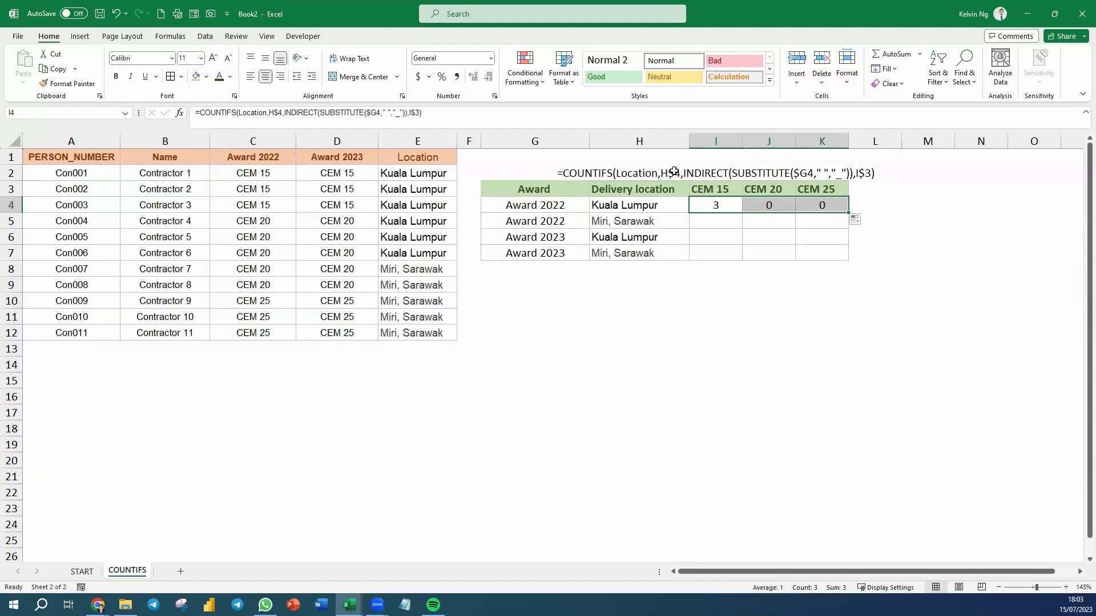
Step: Change the first criterion of the COUNTIFS formula in I4 to $H4, locking the column instead of the row
double_click(720, 207)
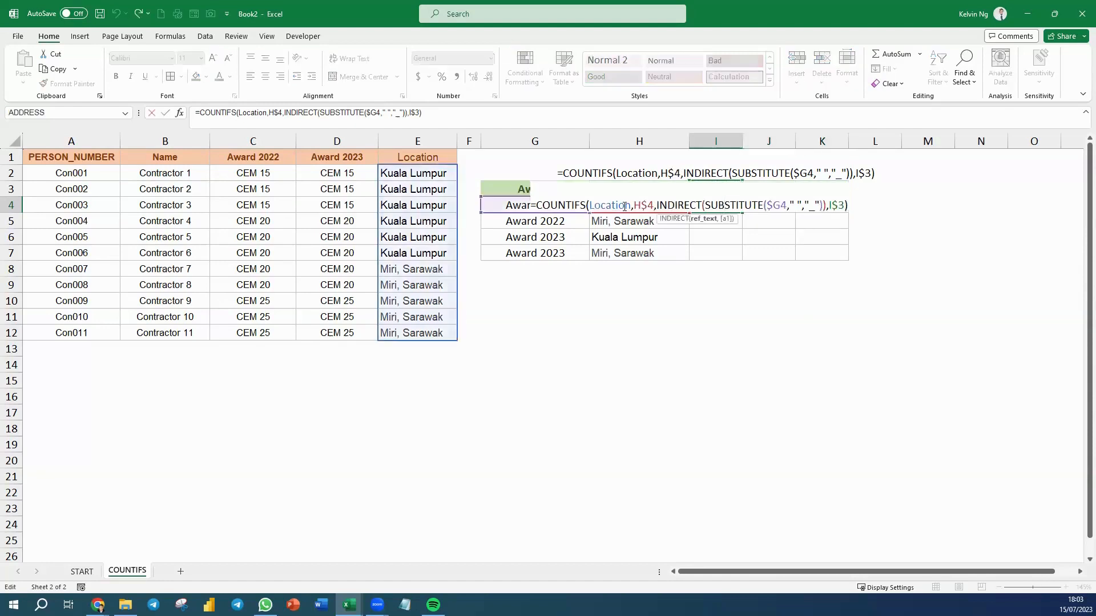
left_click(647, 204)
key("BackSpace")
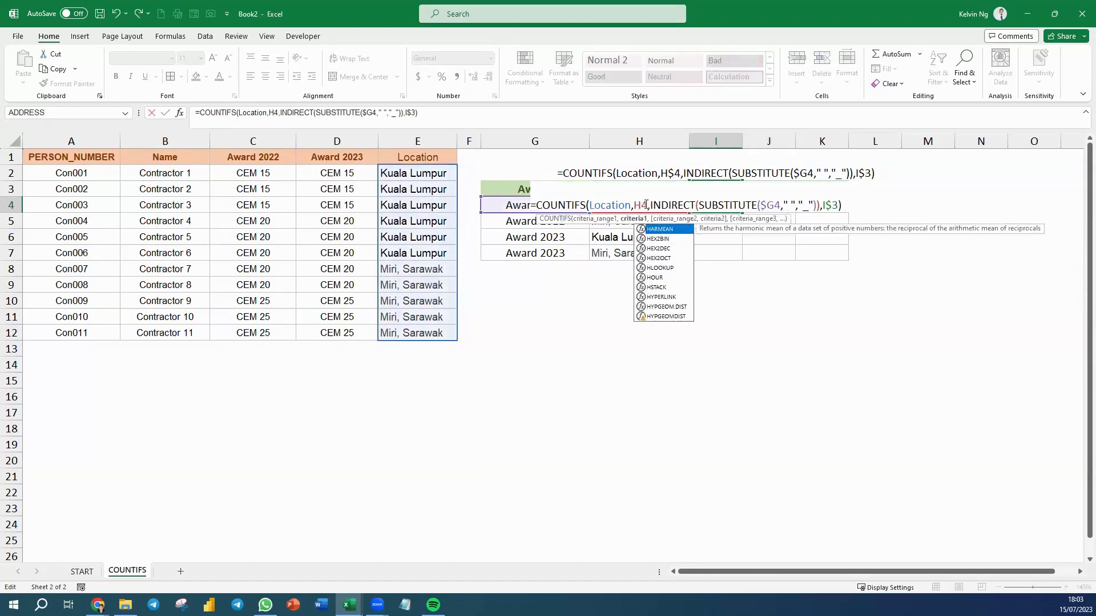
key("Escape")
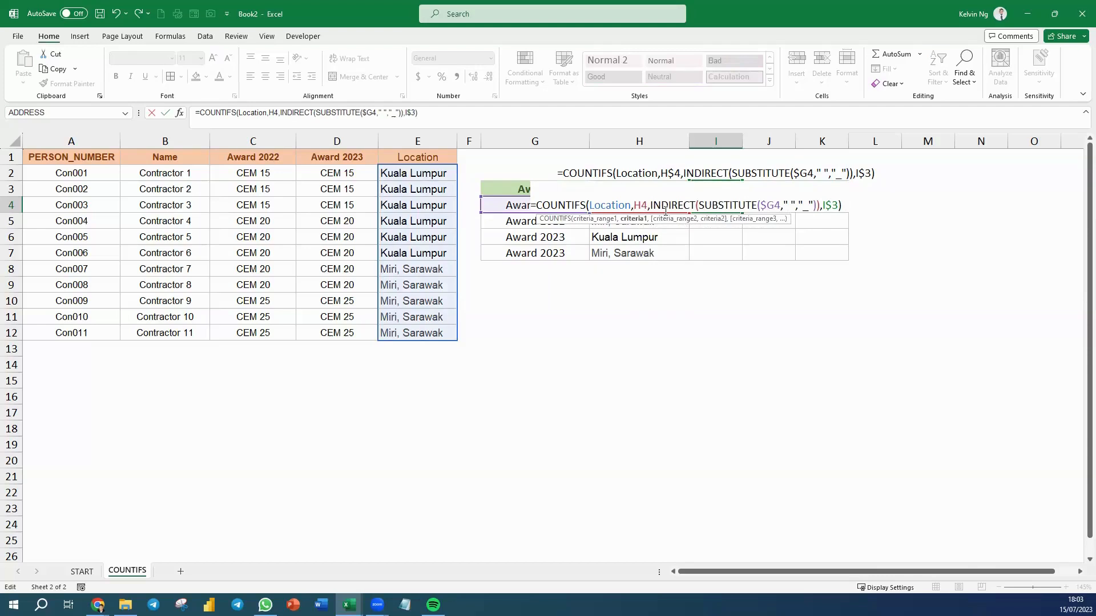
key("Left")
type("$")
key("Return")
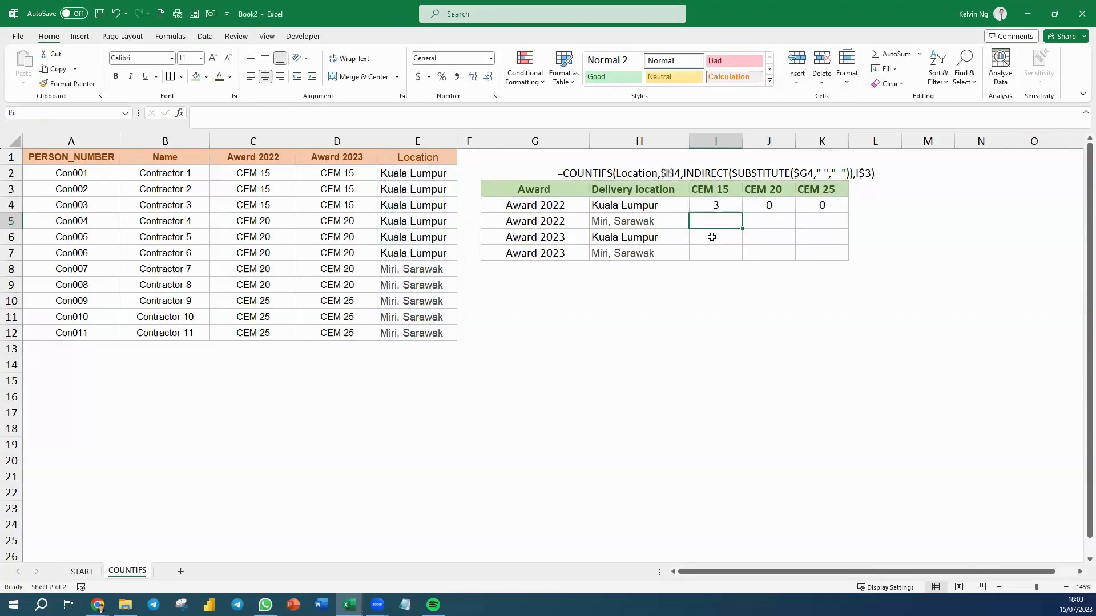
Step: Fill the corrected COUNTIFS formula from I4 across and down through K7
left_click(720, 207)
left_click_drag(742, 212, 843, 257)
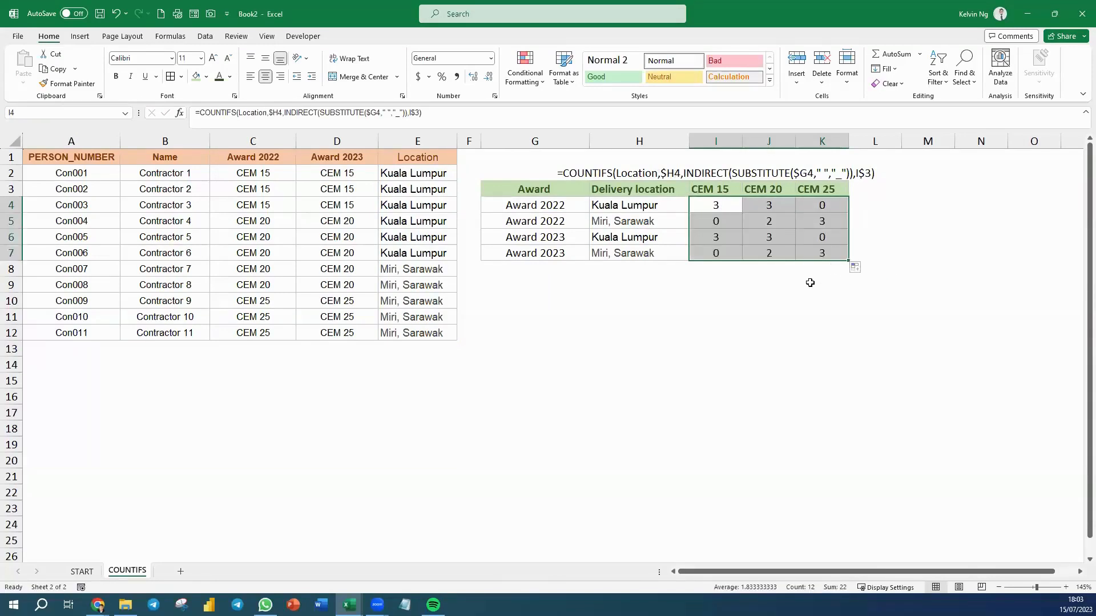
left_click(790, 313)
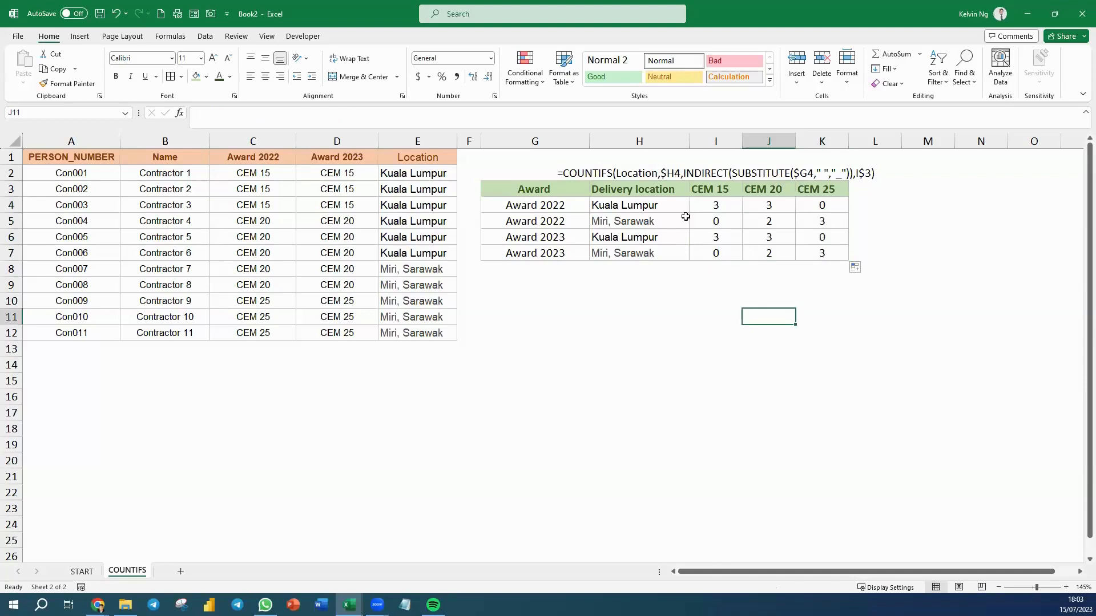
Step: Format the formula text in I2 with an orange font, bold, at size 14
left_click(700, 173)
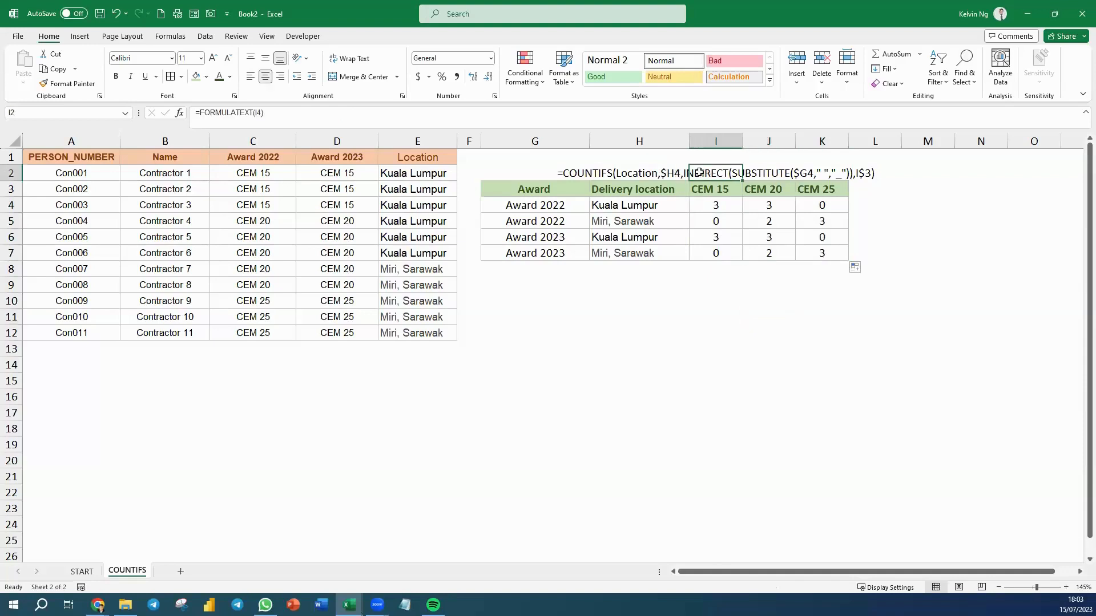
left_click(229, 76)
left_click(267, 124)
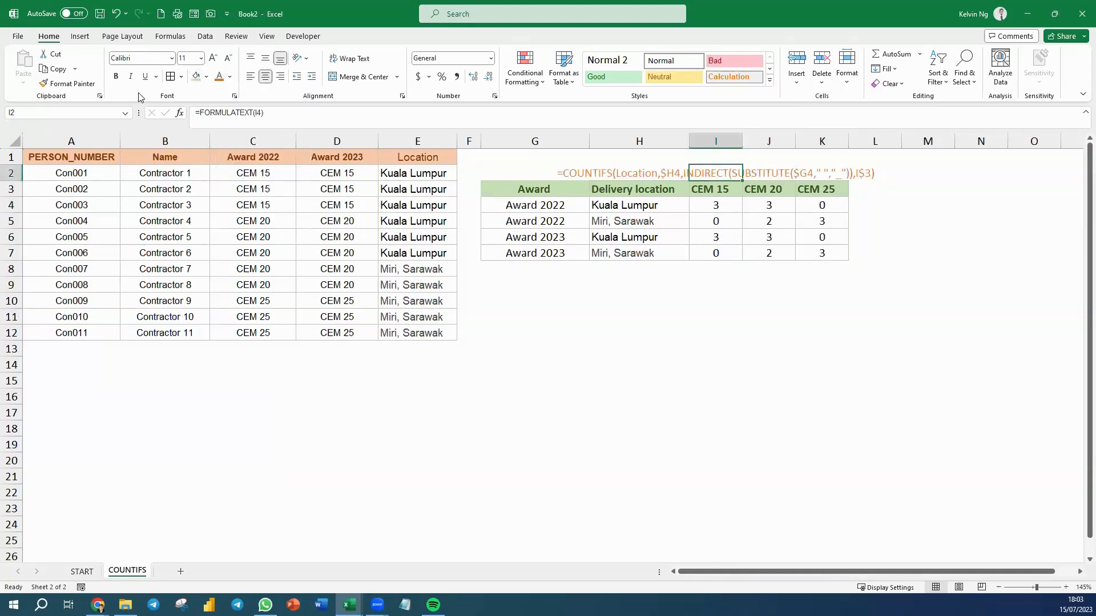
left_click(116, 76)
left_click(213, 58)
left_click(213, 57)
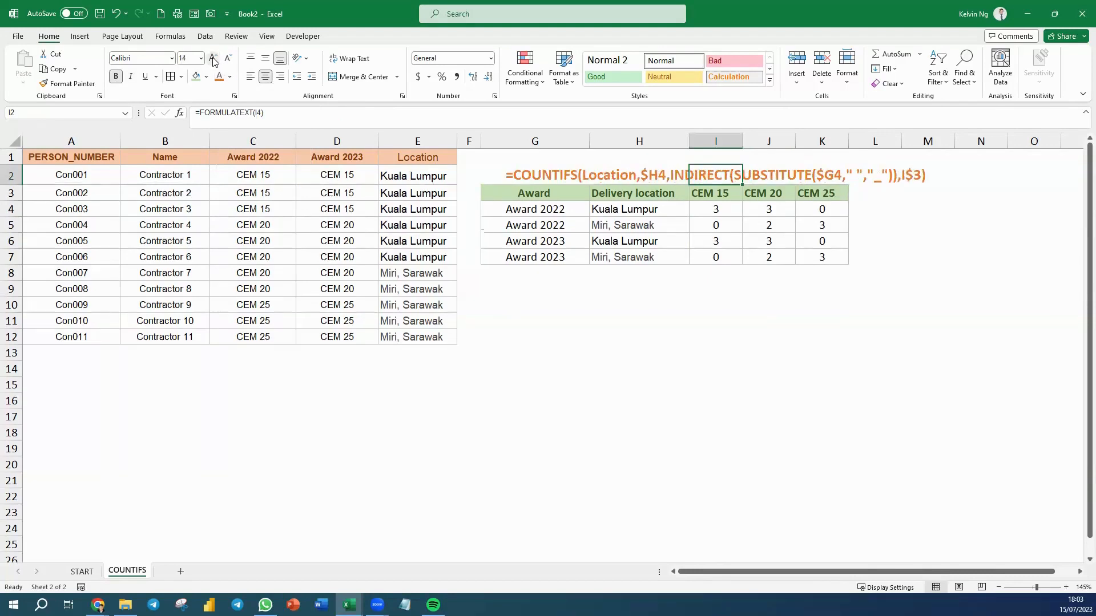
left_click(526, 293)
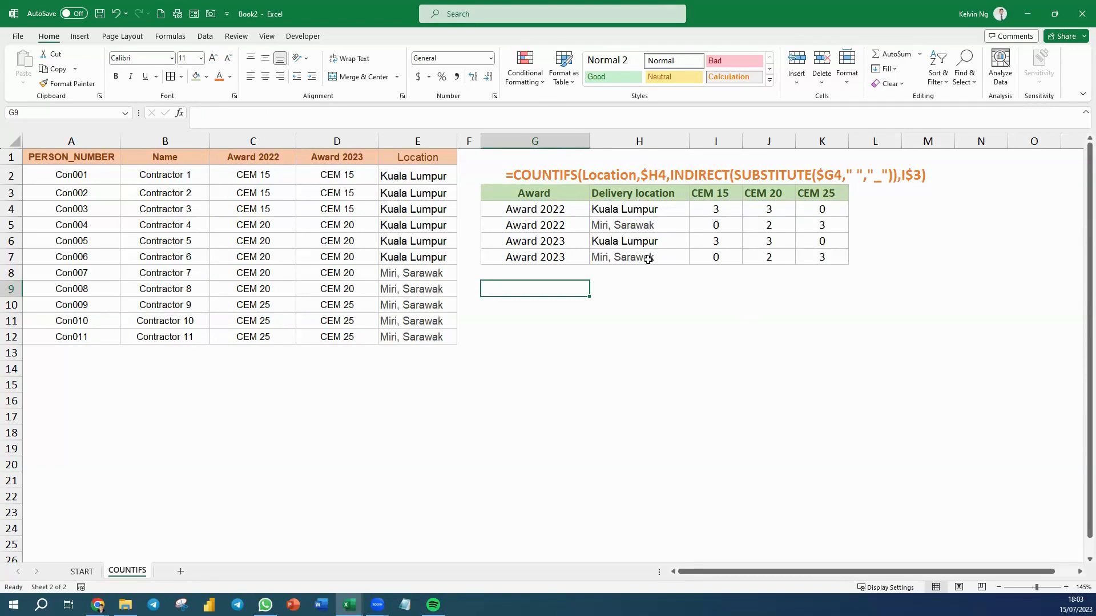
Step: Examine the references in the copied COUNTIFS formulas in J4 and J5, and return to the START sheet
left_click(780, 209)
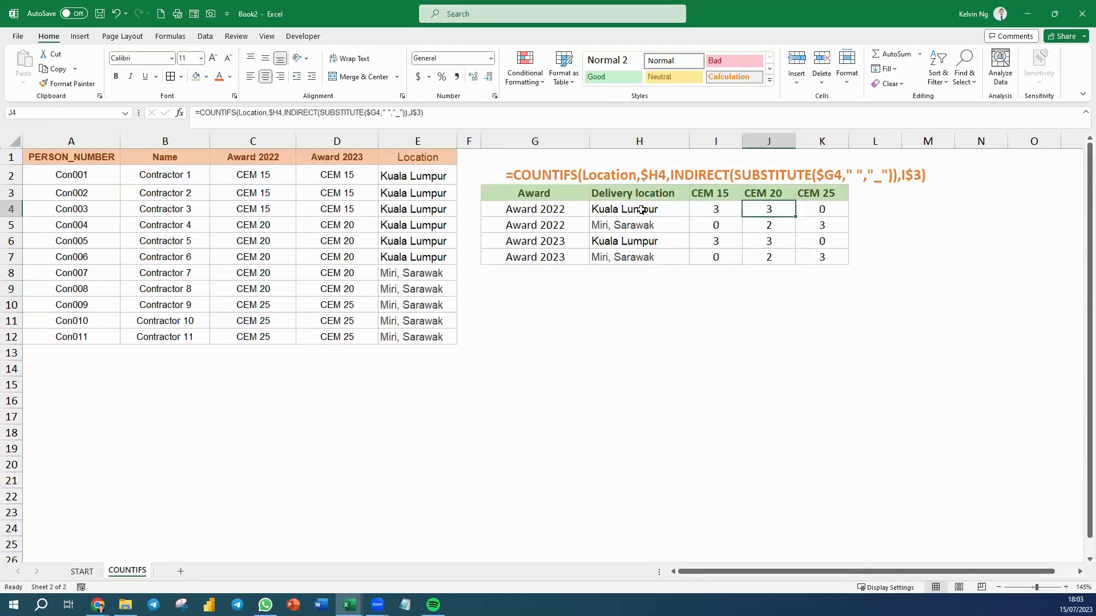
double_click(780, 210)
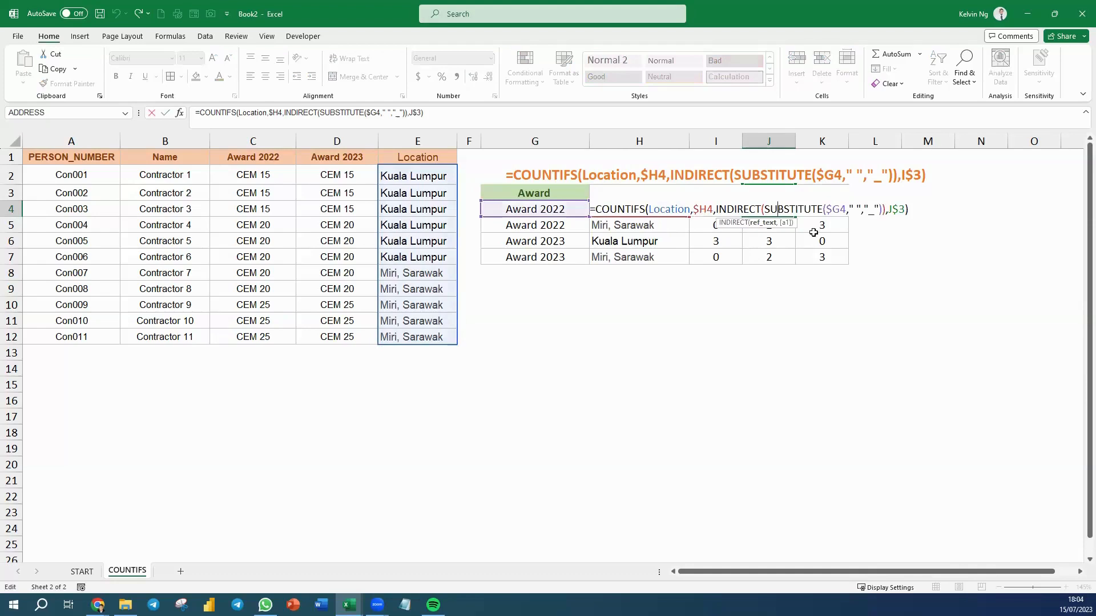
key("Escape")
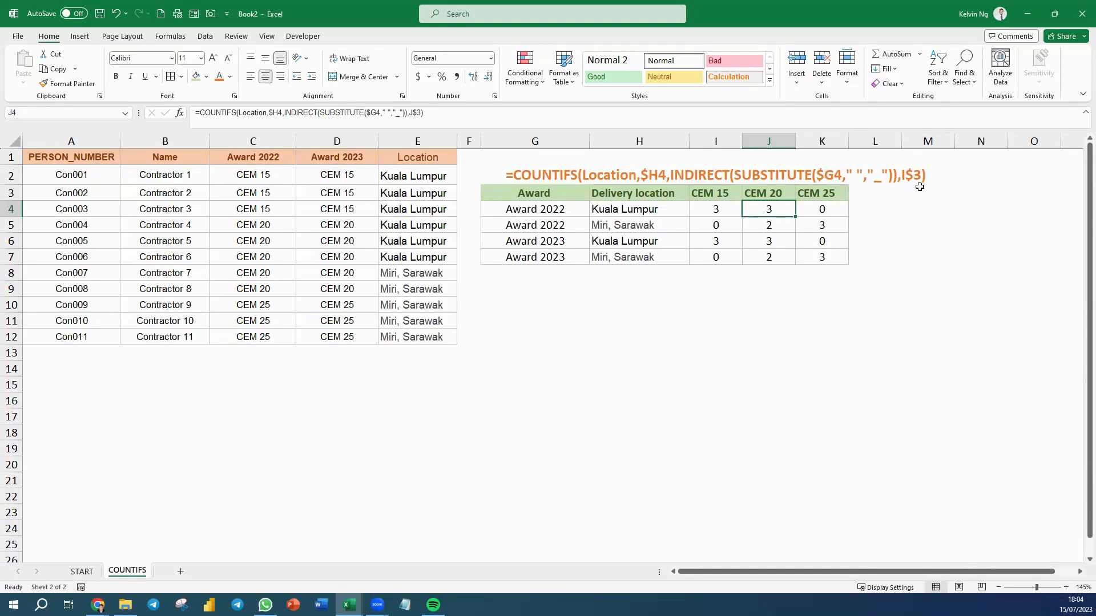
key("Down")
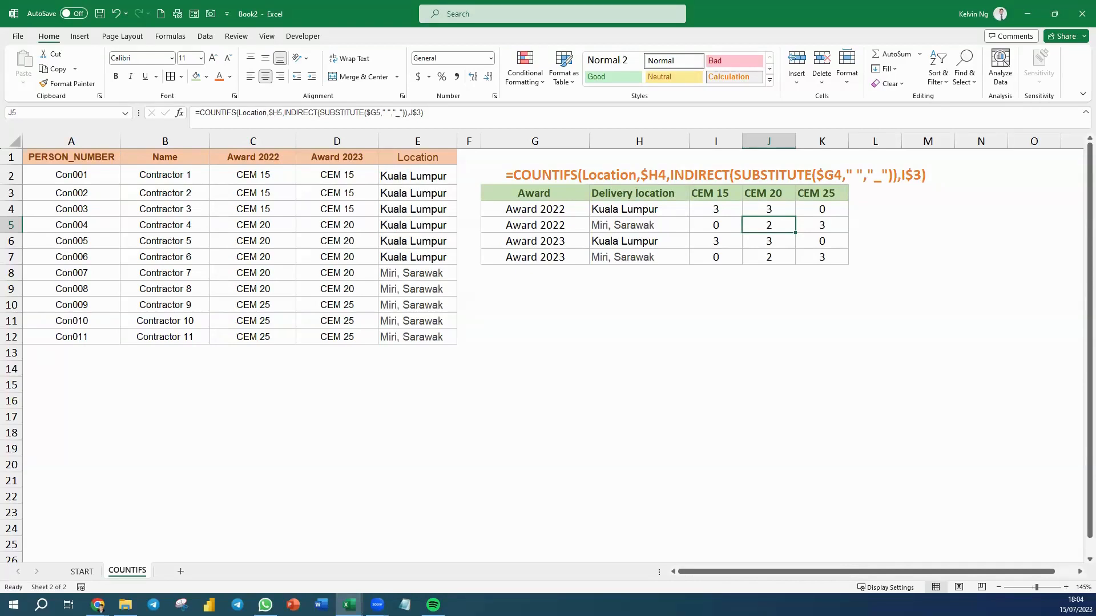
left_click(83, 571)
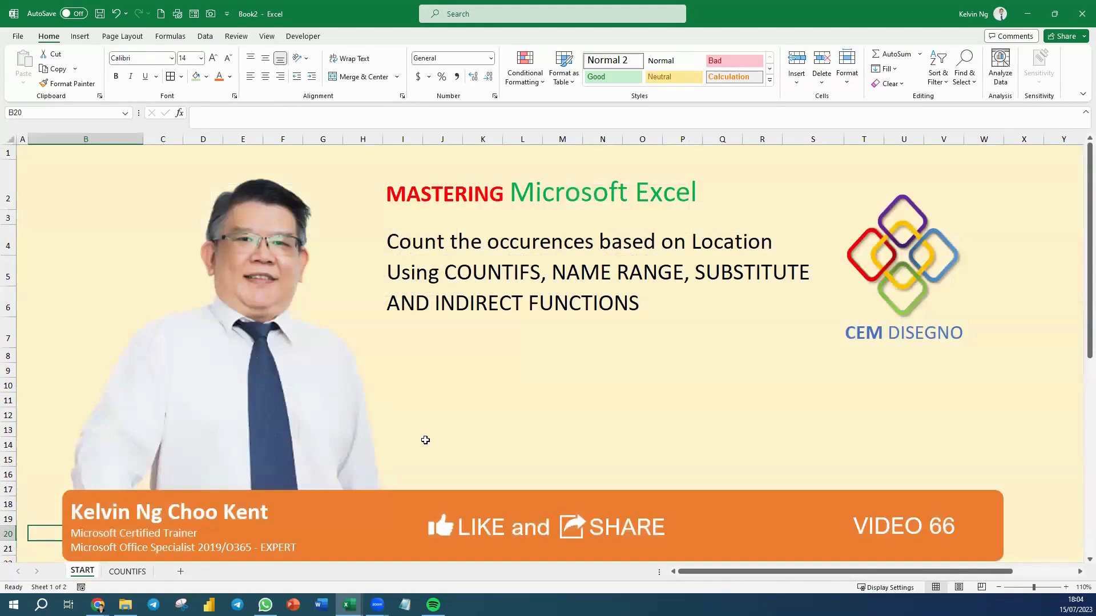